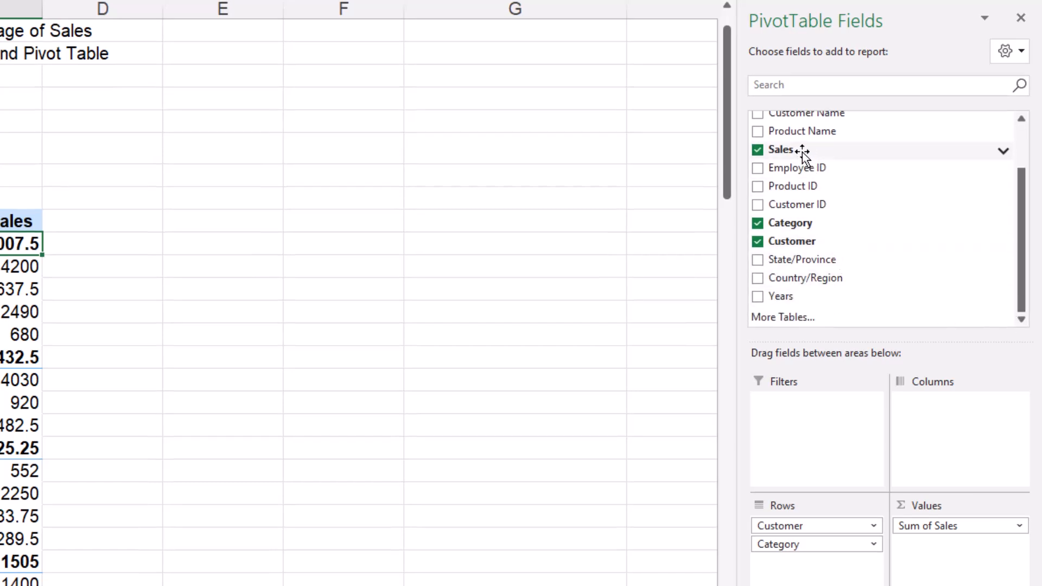
# Step: Add Sales to the pivot table's values a second time and name the new value field "Total Sales"
pyautogui.moveTo(804, 153); pyautogui.dragTo(934, 552)
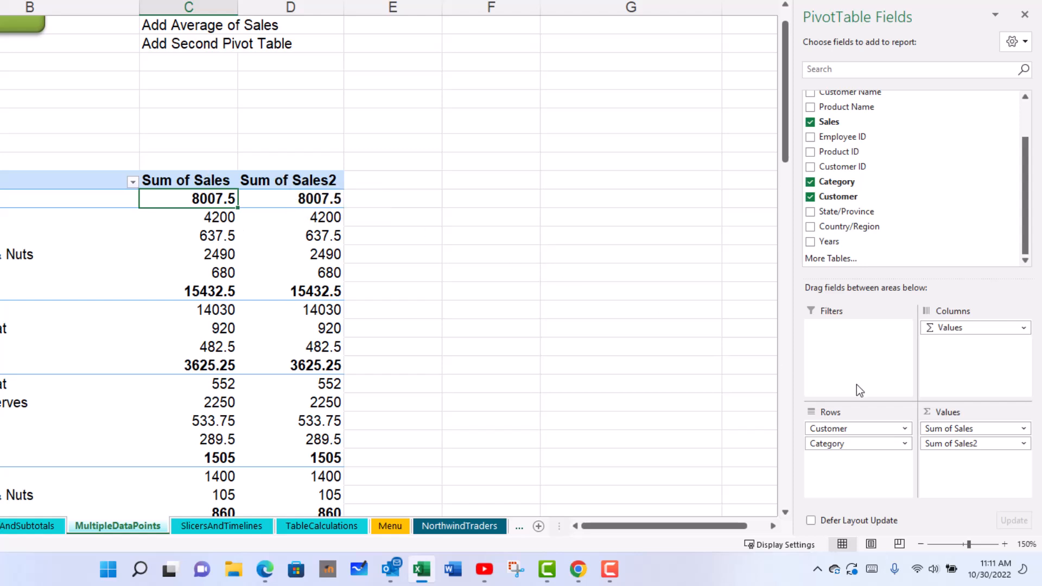
pyautogui.click(1024, 445)
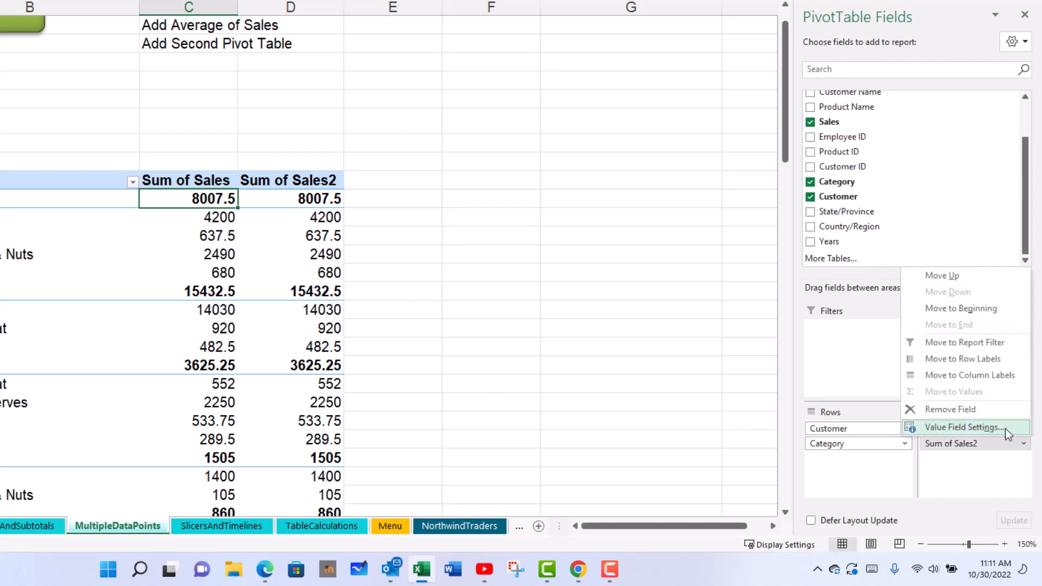
pyautogui.click(1003, 428)
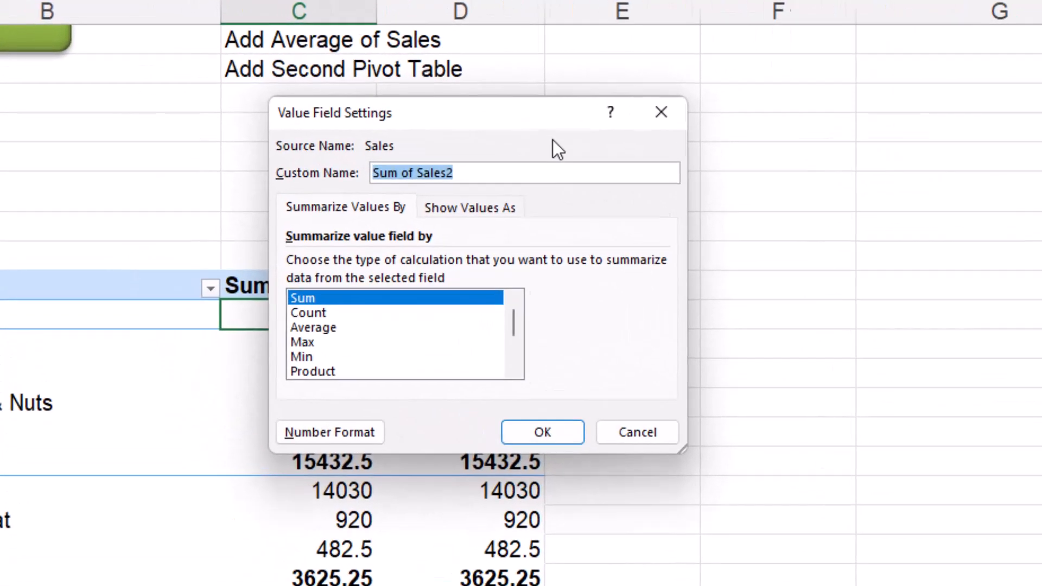
pyautogui.write('Tot')
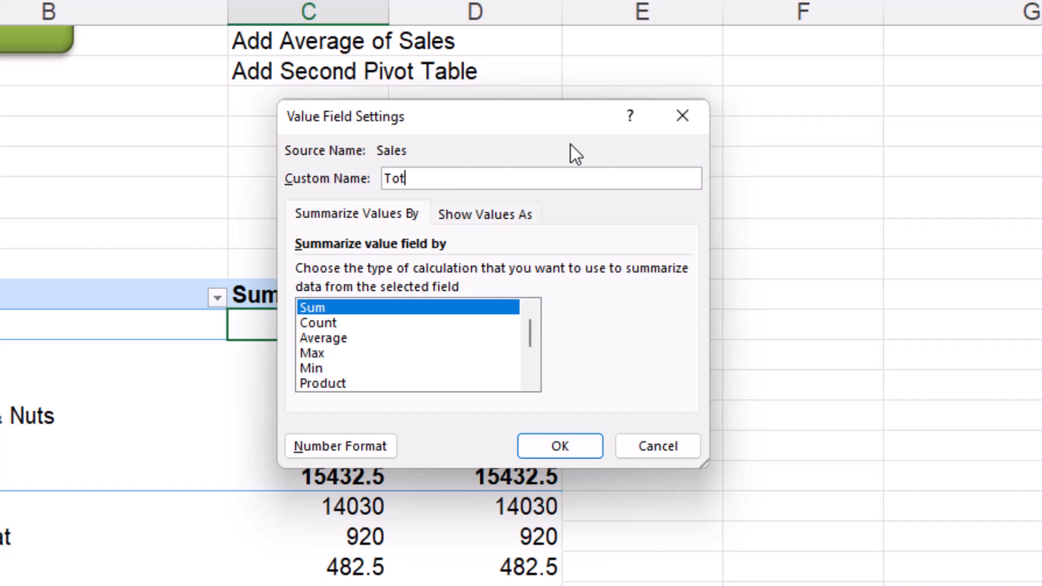
pyautogui.write('al Sales')
# Step: Format the Total Sales value field as Currency with 0 decimal places and apply the field settings
pyautogui.click(350, 447)
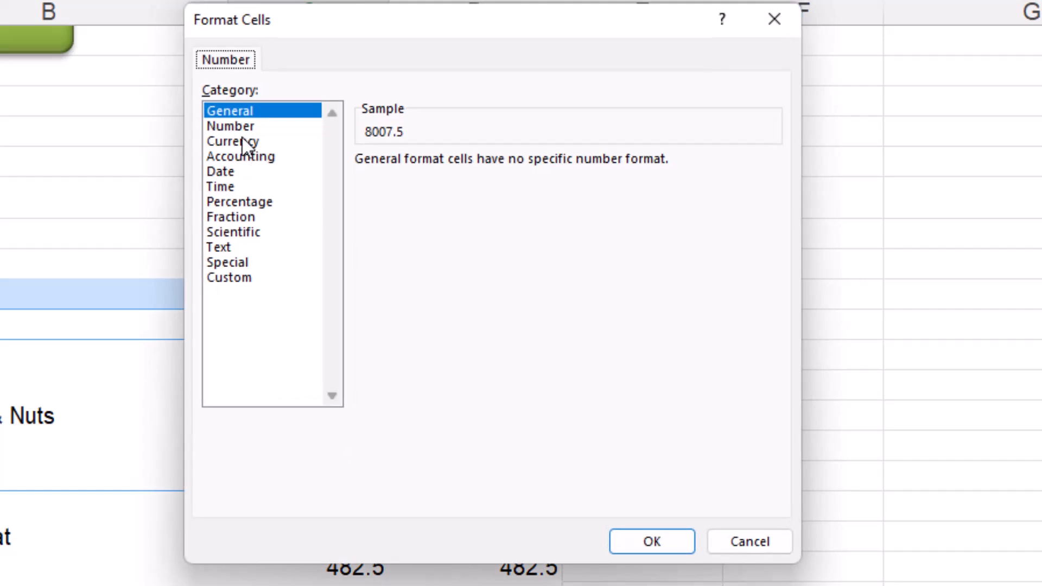
pyautogui.click(244, 142)
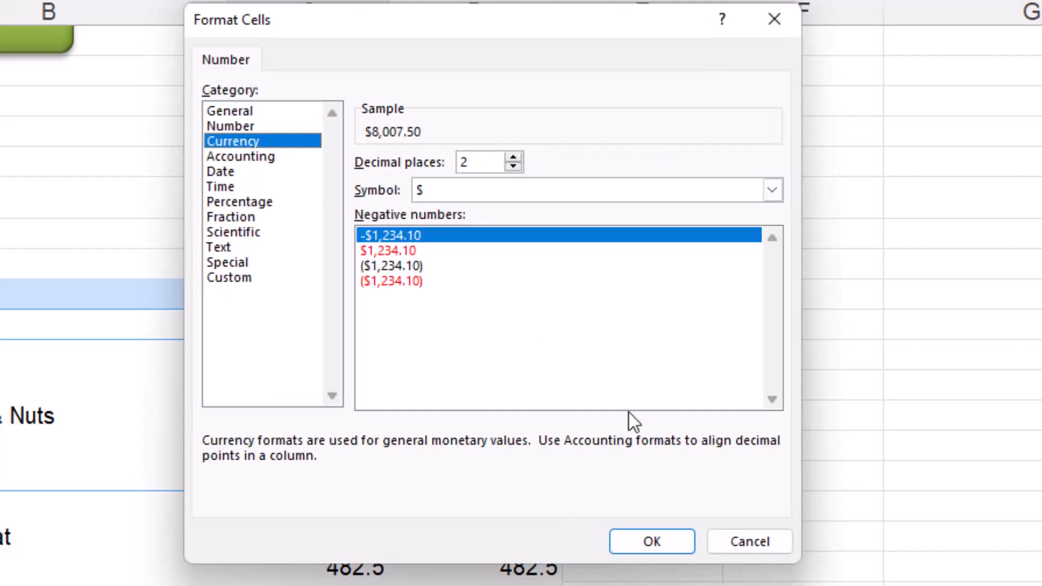
pyautogui.click(513, 167)
pyautogui.click(514, 167)
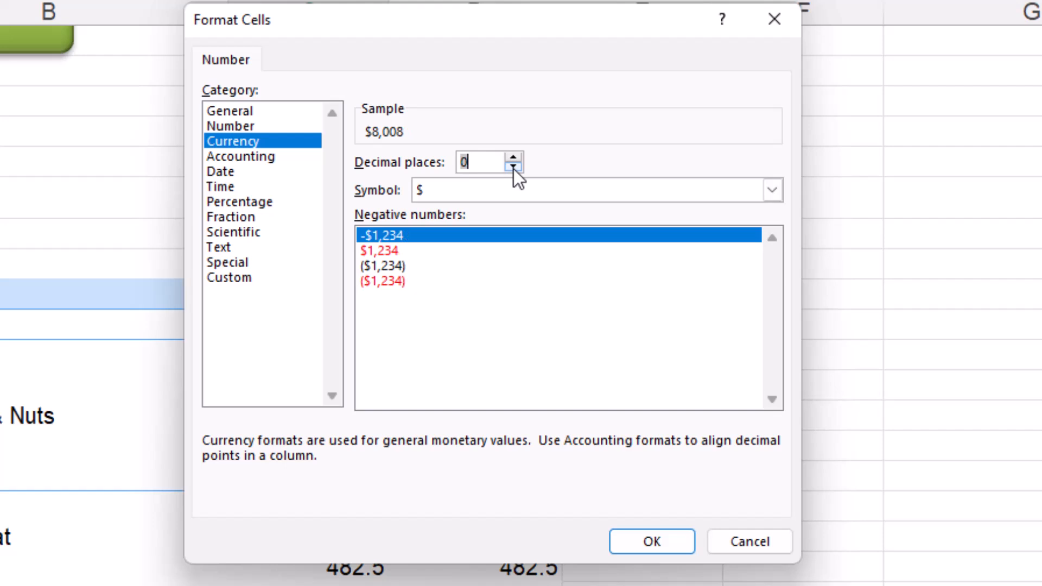
pyautogui.click(664, 540)
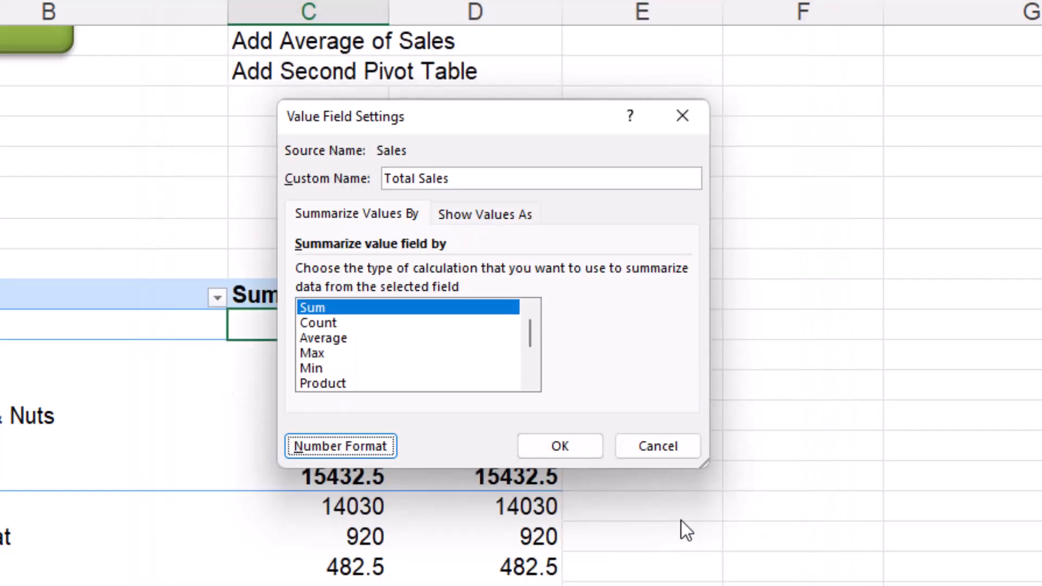
pyautogui.click(589, 454)
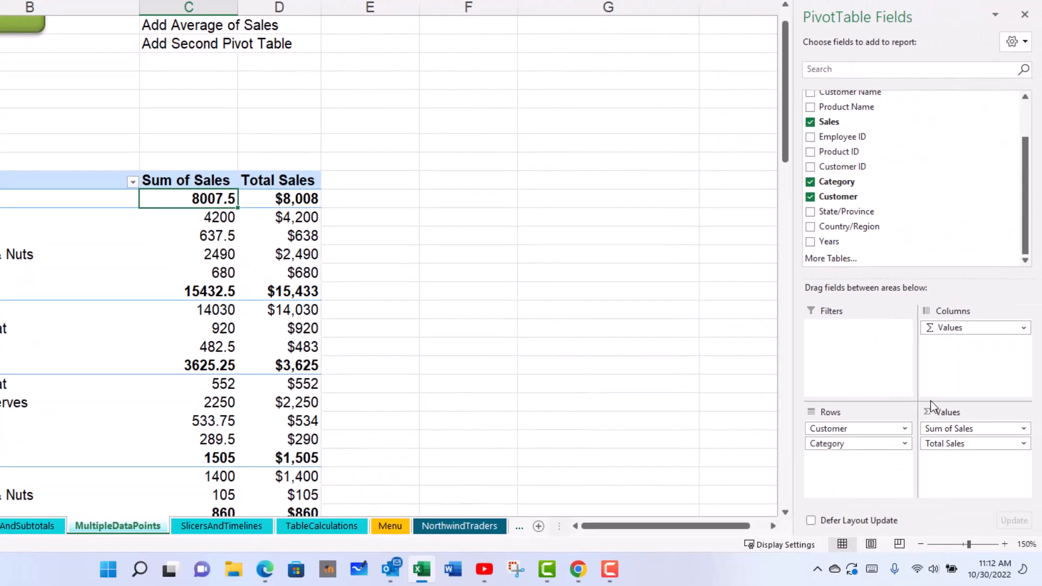
# Step: Rename the Sum of Sales value field "Count of Sales" and summarize it by Count
pyautogui.click(1024, 430)
pyautogui.click(992, 413)
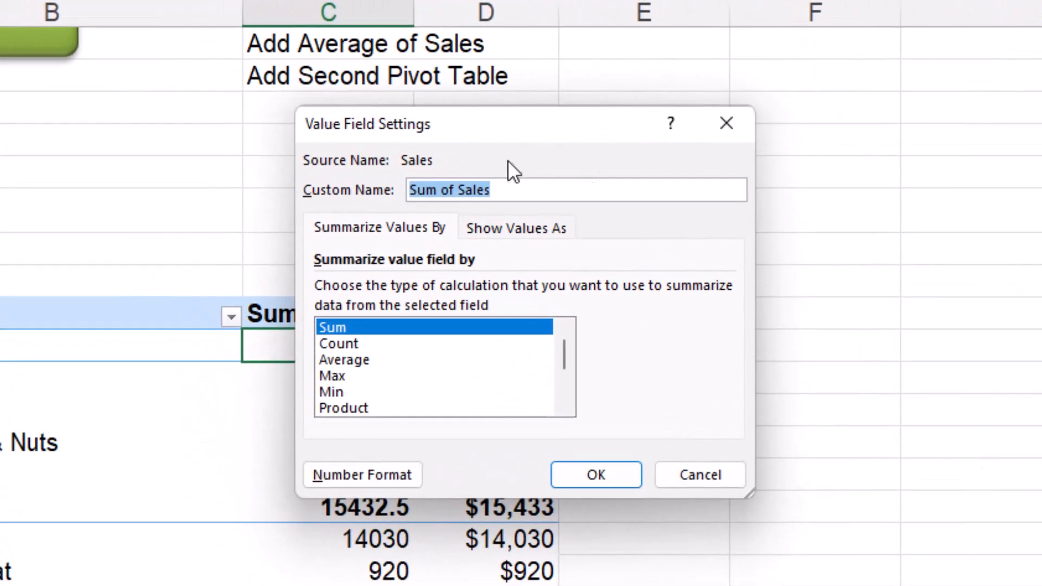
pyautogui.write('Count')
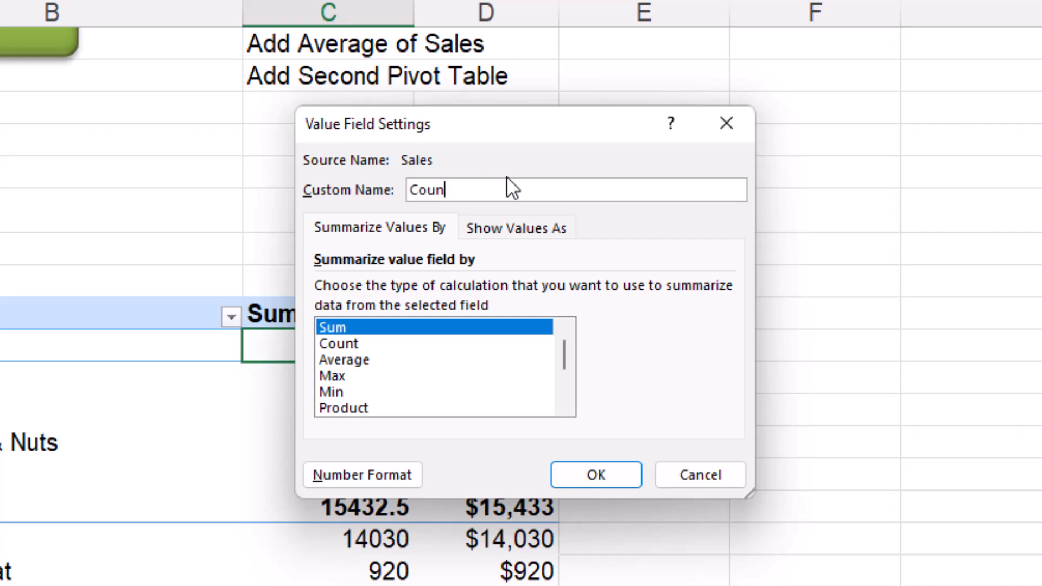
pyautogui.write(' of Sales')
pyautogui.click(357, 345)
pyautogui.click(585, 480)
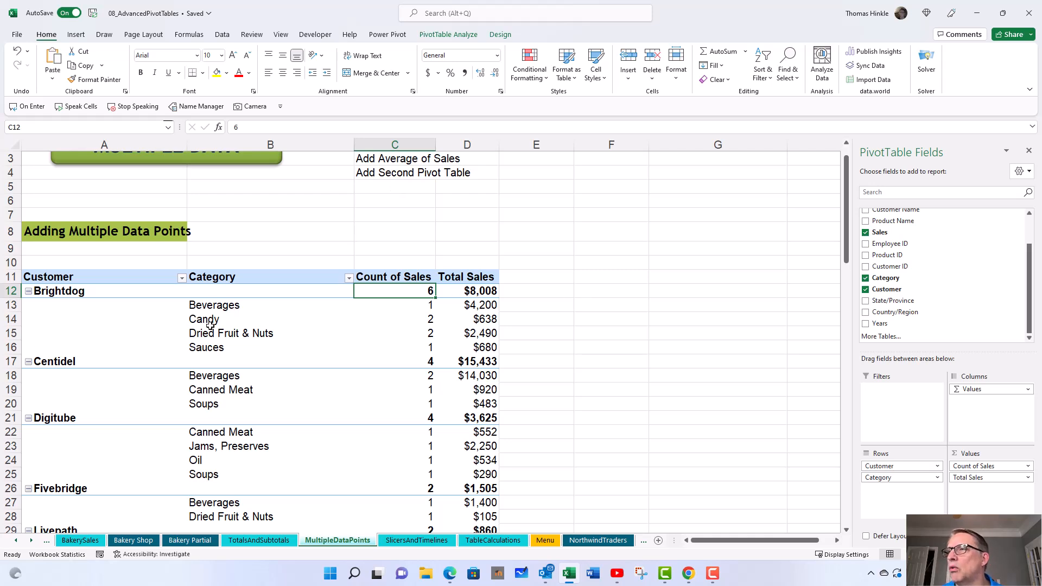
# Step: Copy the entire pivot table and paste the duplicate starting at cell F11
pyautogui.click(212, 296)
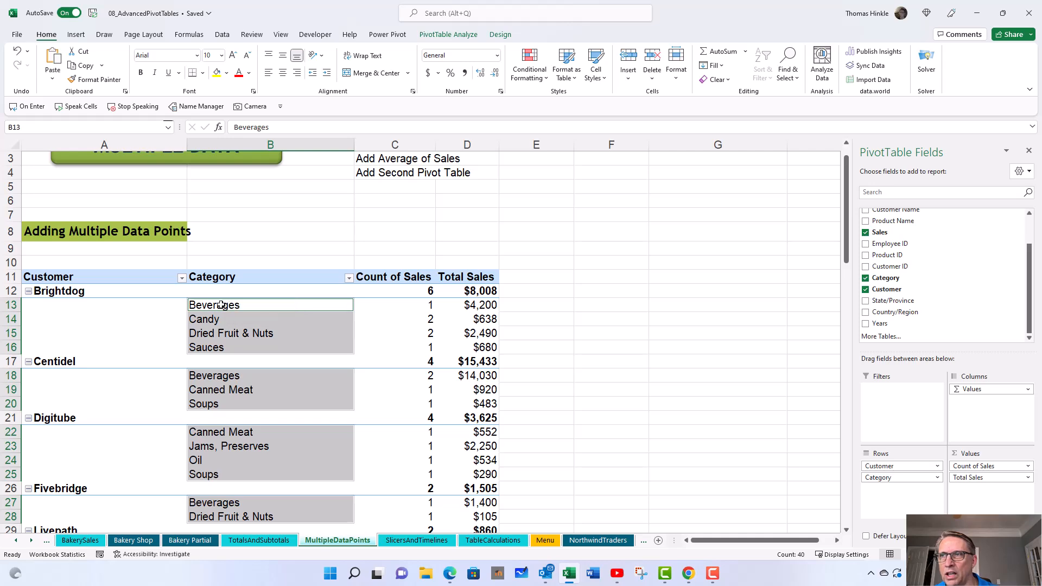
pyautogui.click(218, 306)
pyautogui.hotkey('ctrl', 'a')
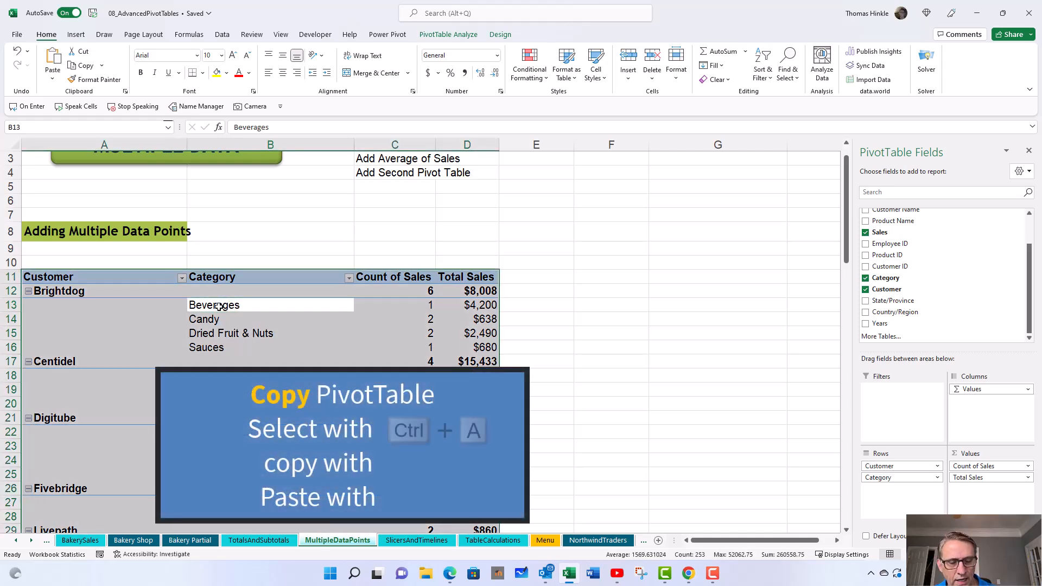
pyautogui.hotkey('ctrl', 'c')
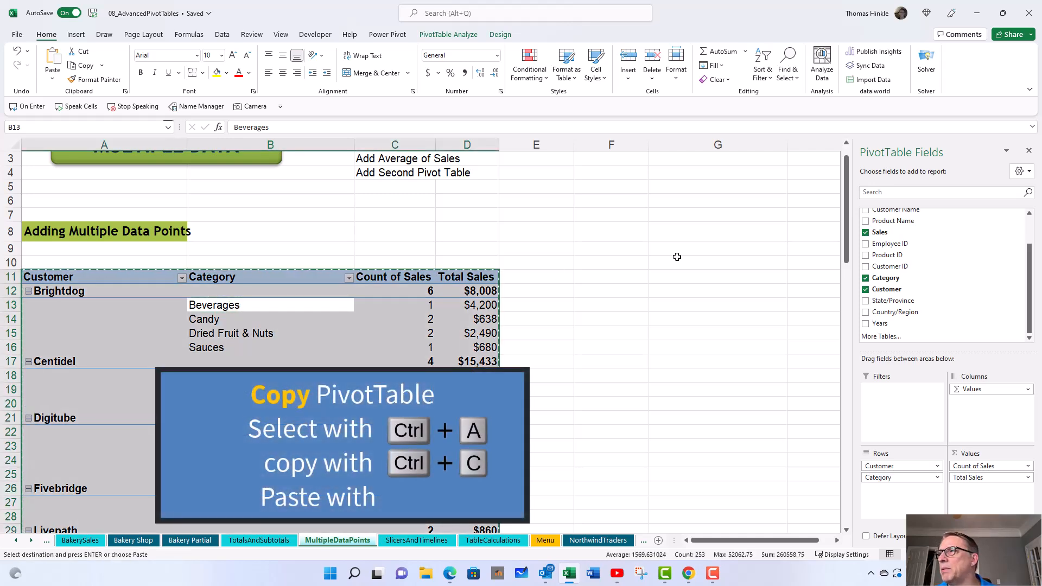
pyautogui.click(647, 274)
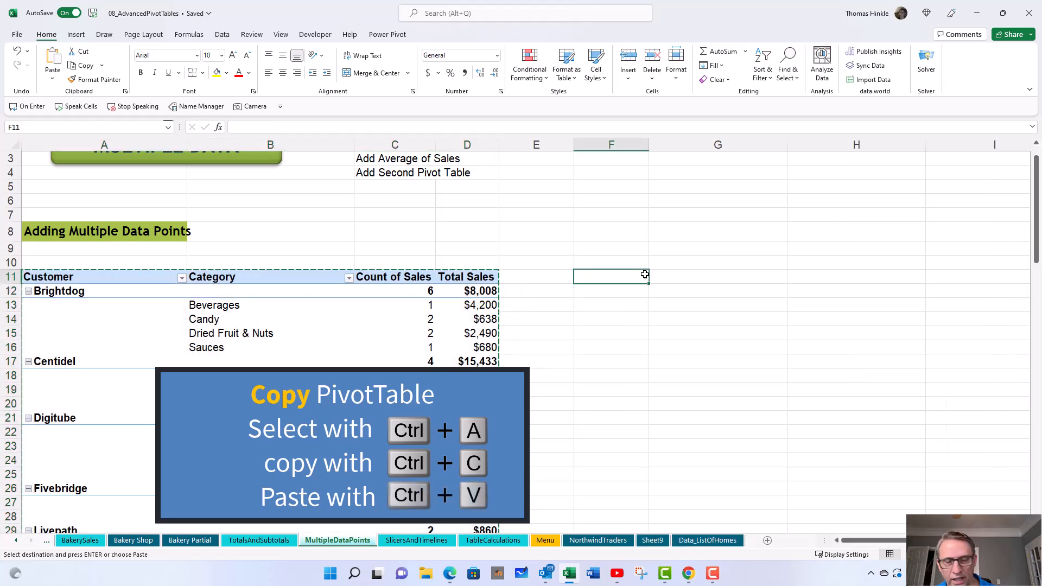
pyautogui.hotkey('ctrl', 'v')
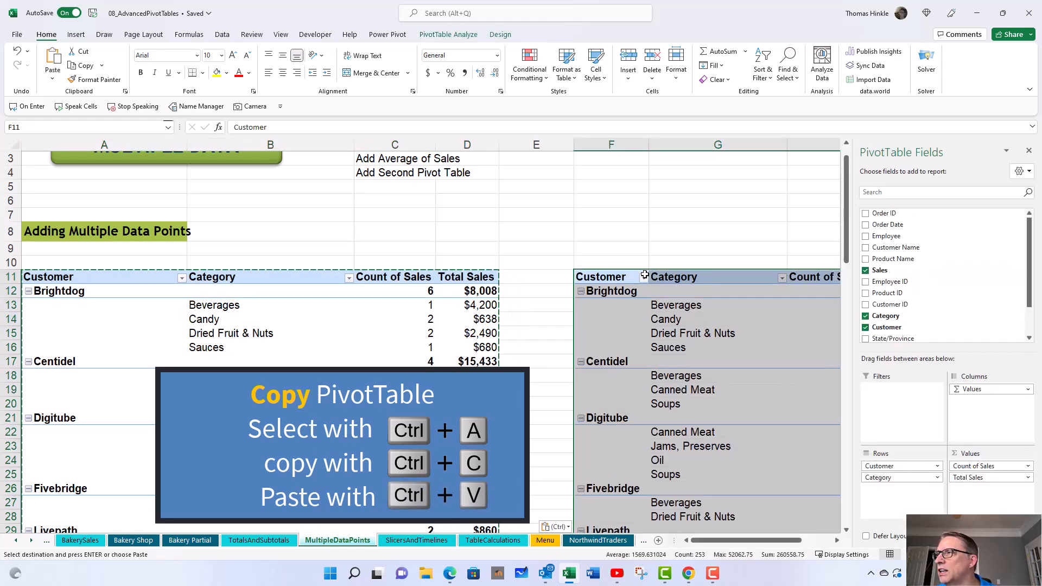
# Step: Remove the Total Sales and Count of Sales value fields from the copied pivot table
pyautogui.click(837, 541)
pyautogui.click(836, 541)
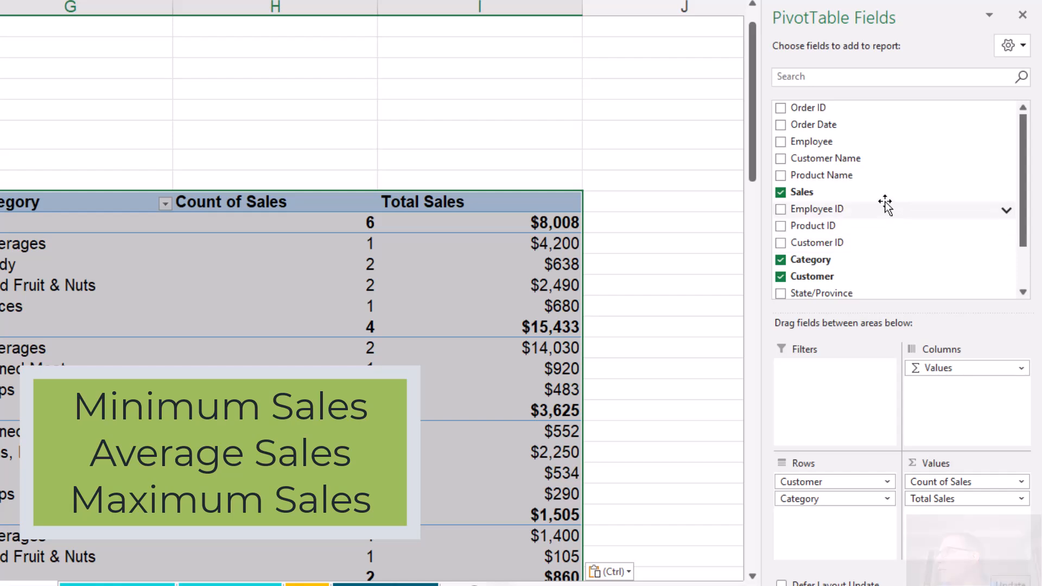
pyautogui.moveTo(996, 498); pyautogui.dragTo(700, 397)
pyautogui.moveTo(916, 484); pyautogui.dragTo(662, 426)
# Step: Add the Sales field three times to the values of the copied pivot table
pyautogui.moveTo(801, 193); pyautogui.dragTo(945, 483)
pyautogui.moveTo(810, 194); pyautogui.dragTo(959, 496)
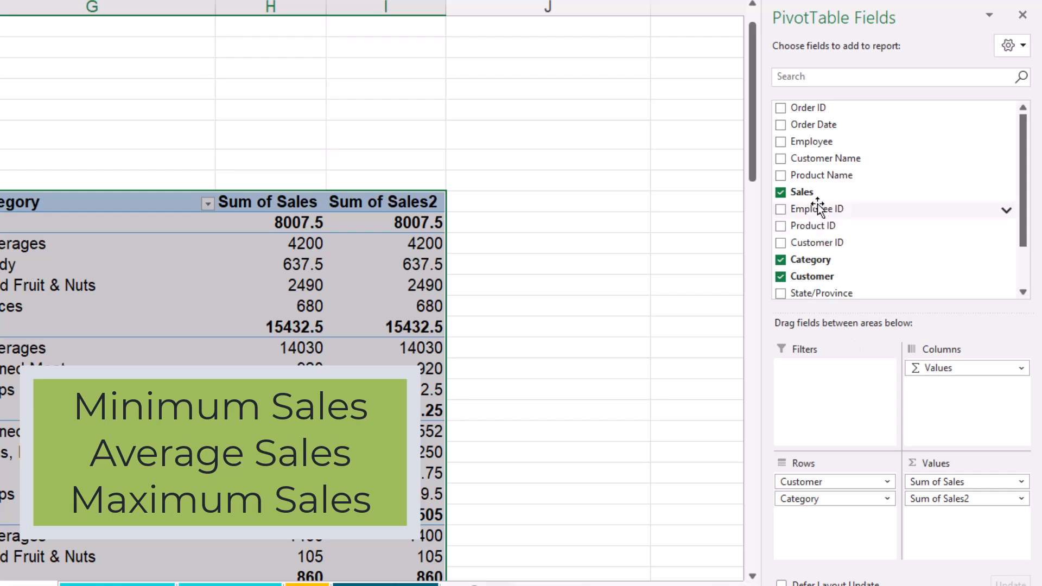
pyautogui.moveTo(809, 193); pyautogui.dragTo(956, 529)
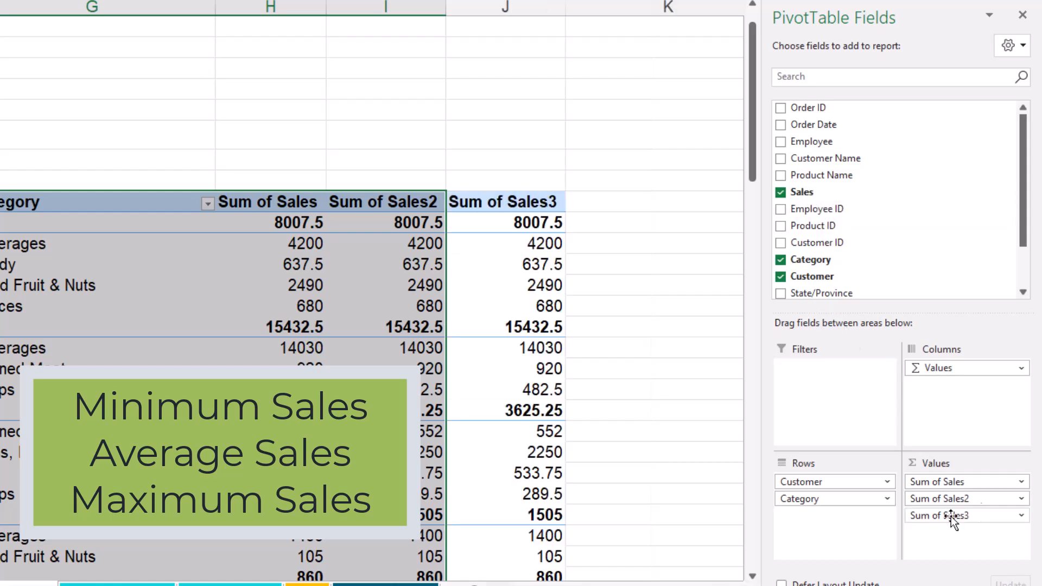
# Step: Name the copied pivot table's first Sales value field "Min of Sales" and summarize it by Min
pyautogui.click(1024, 483)
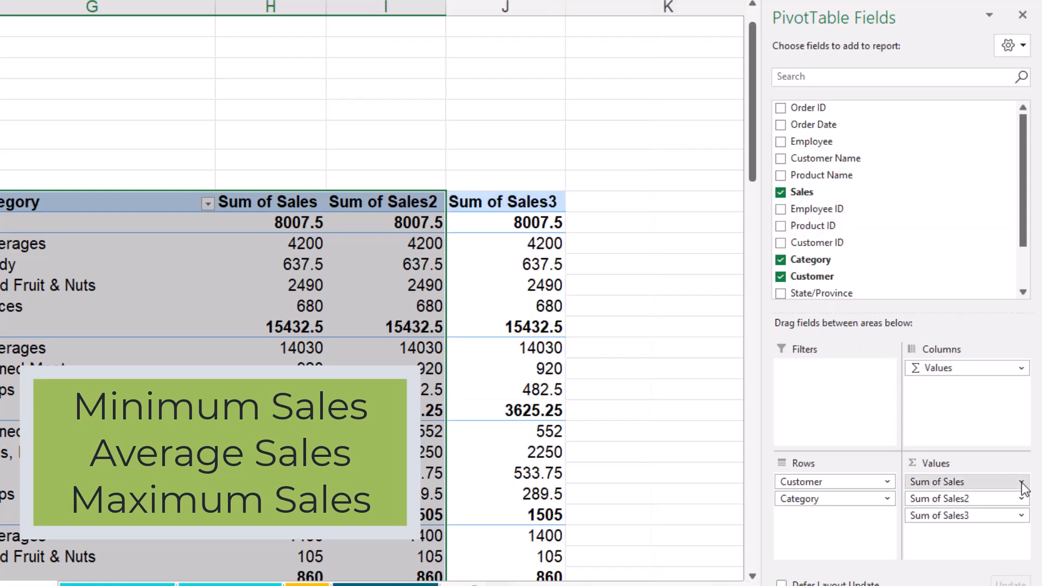
pyautogui.click(989, 467)
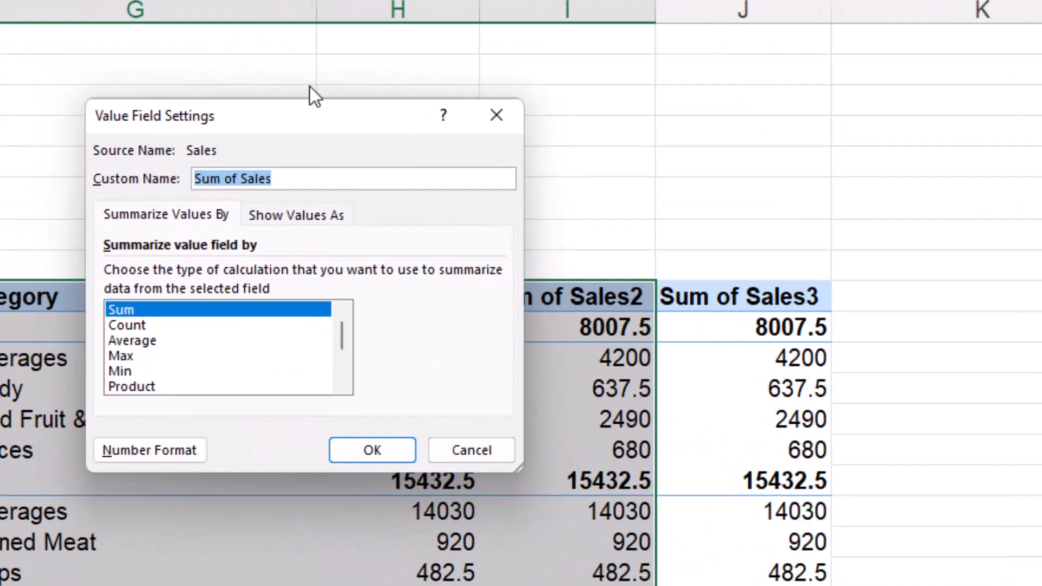
pyautogui.write('Min of')
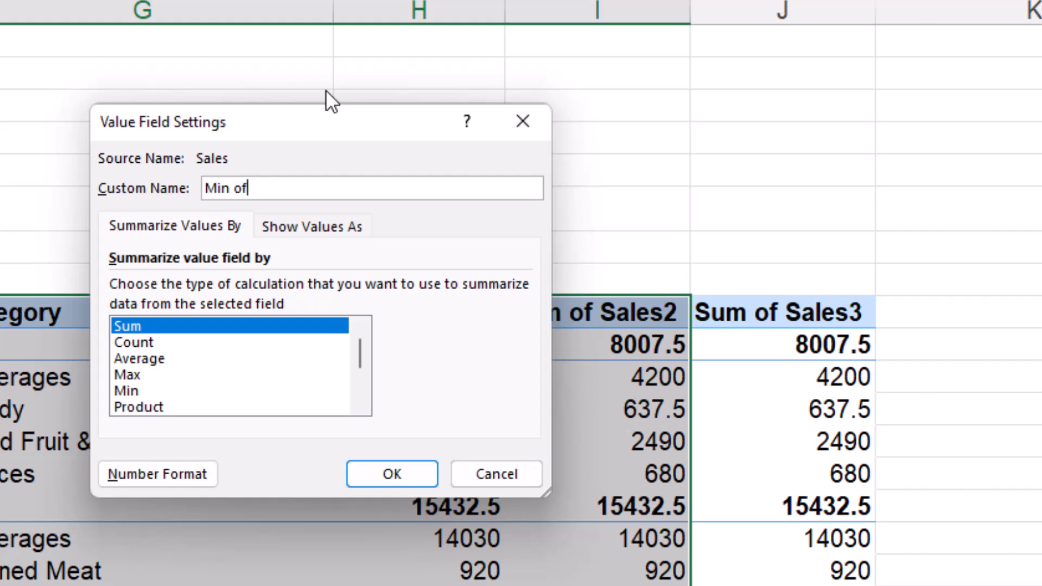
pyautogui.write(' Slales')
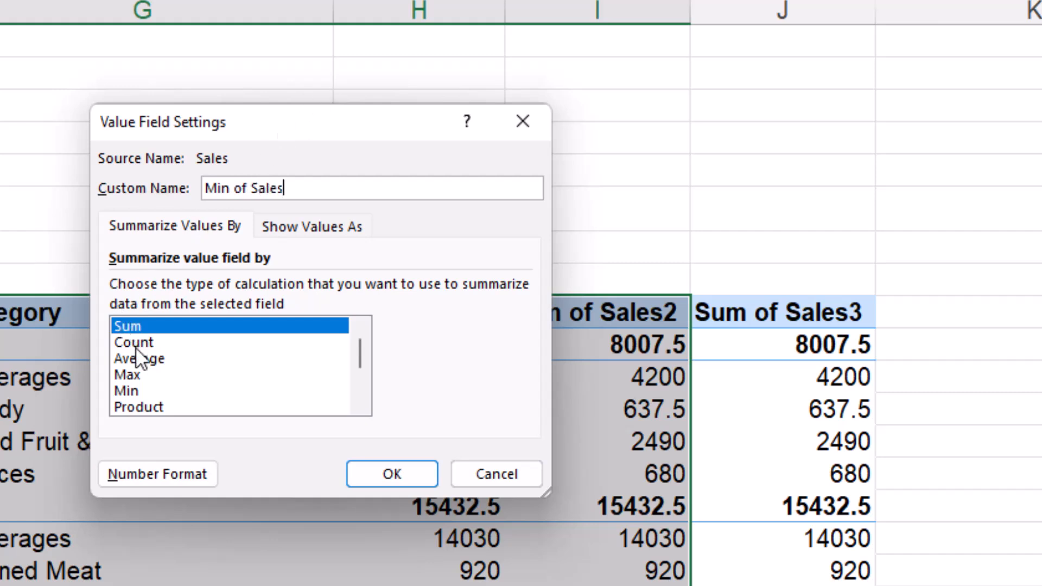
pyautogui.click(130, 391)
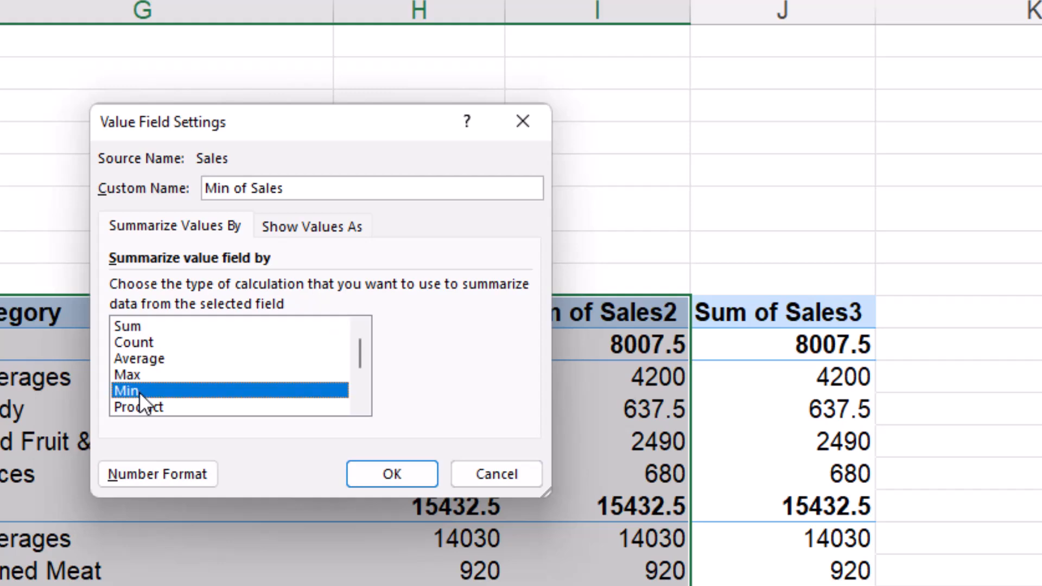
pyautogui.click(376, 470)
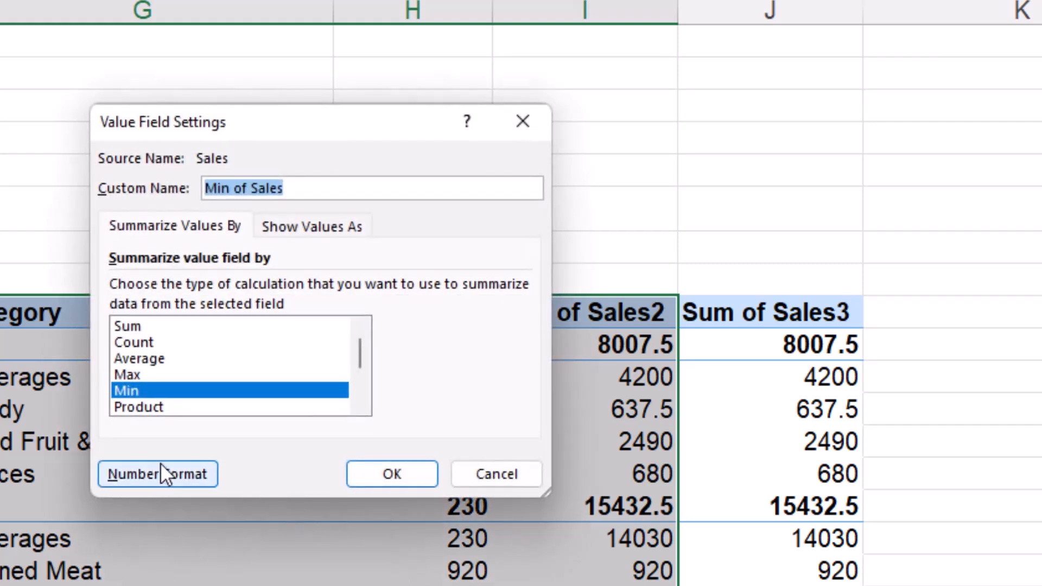
# Step: Format the Min of Sales value field as Currency with 0 decimal places and apply the field settings
pyautogui.click(161, 465)
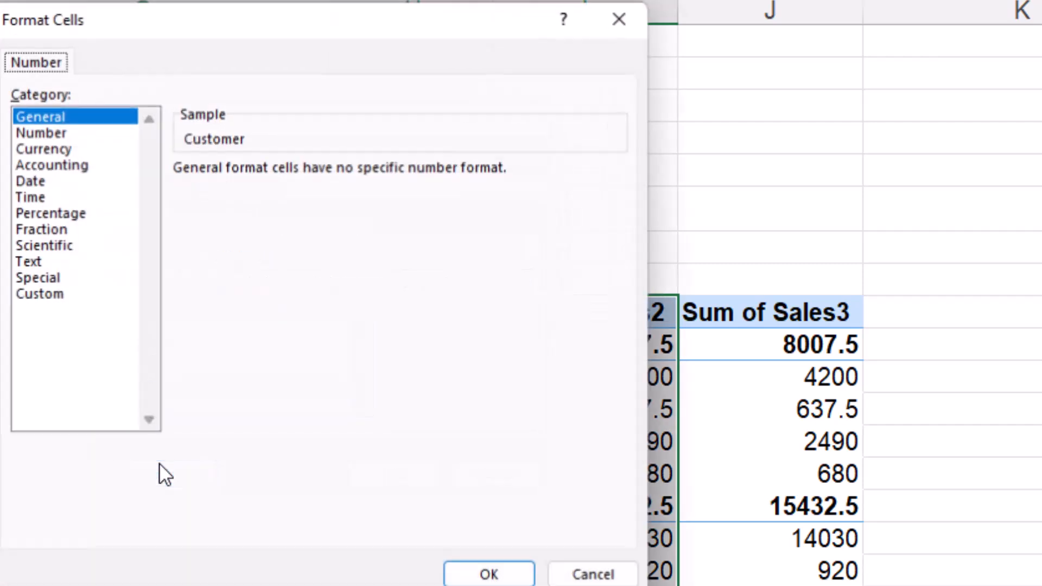
pyautogui.click(45, 147)
pyautogui.click(342, 175)
pyautogui.click(342, 174)
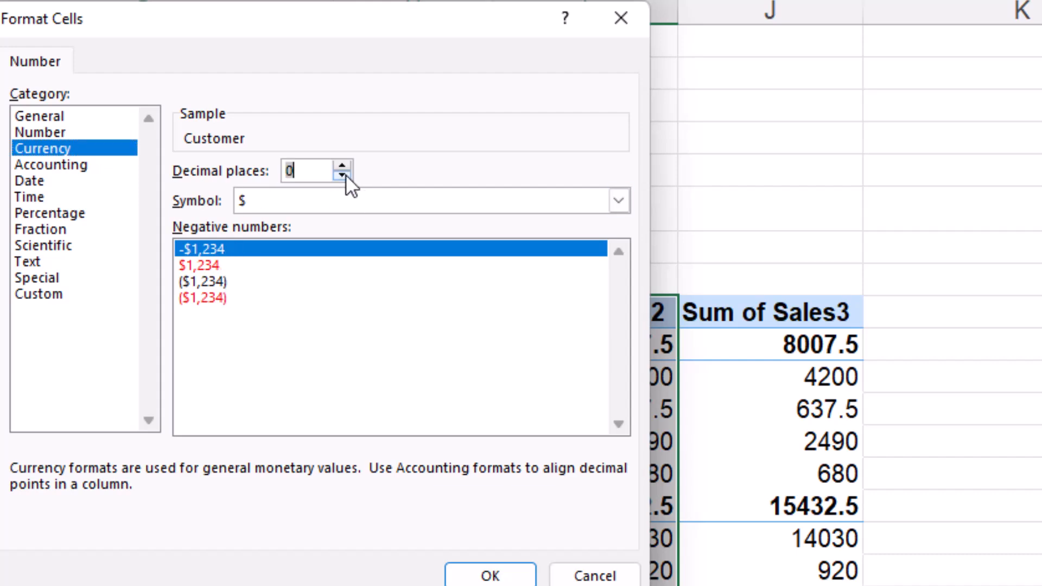
pyautogui.click(490, 574)
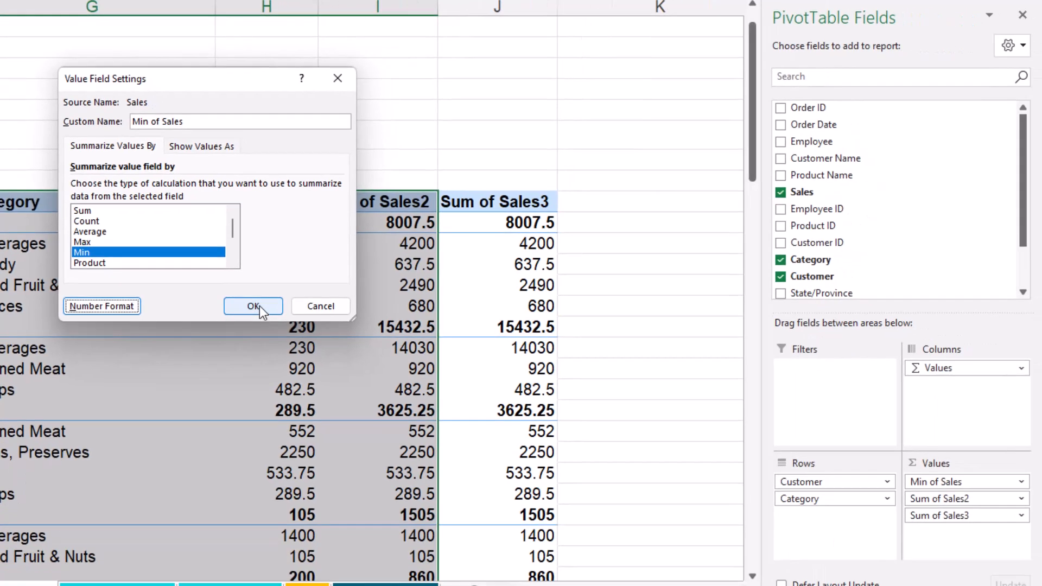
pyautogui.click(391, 474)
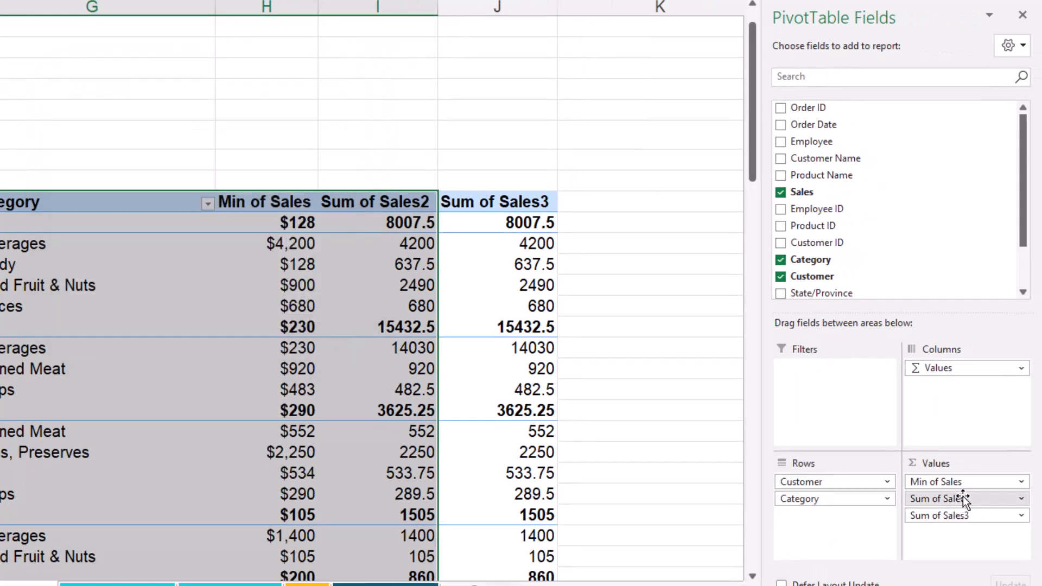
# Step: Summarize the Sum of Sales2 value field by Average and name it "Average of Sales"
pyautogui.click(988, 499)
pyautogui.click(989, 480)
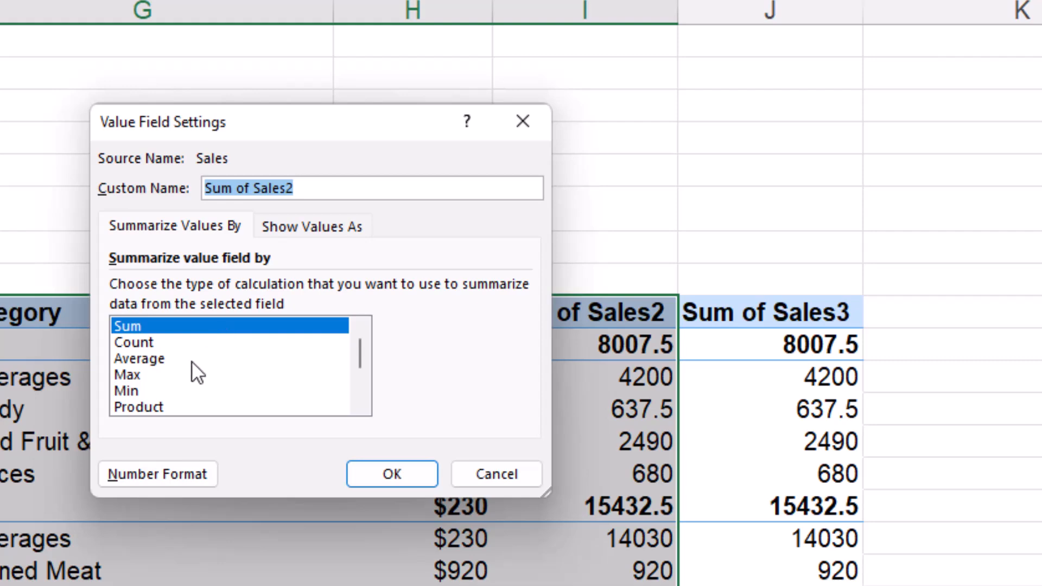
pyautogui.click(139, 359)
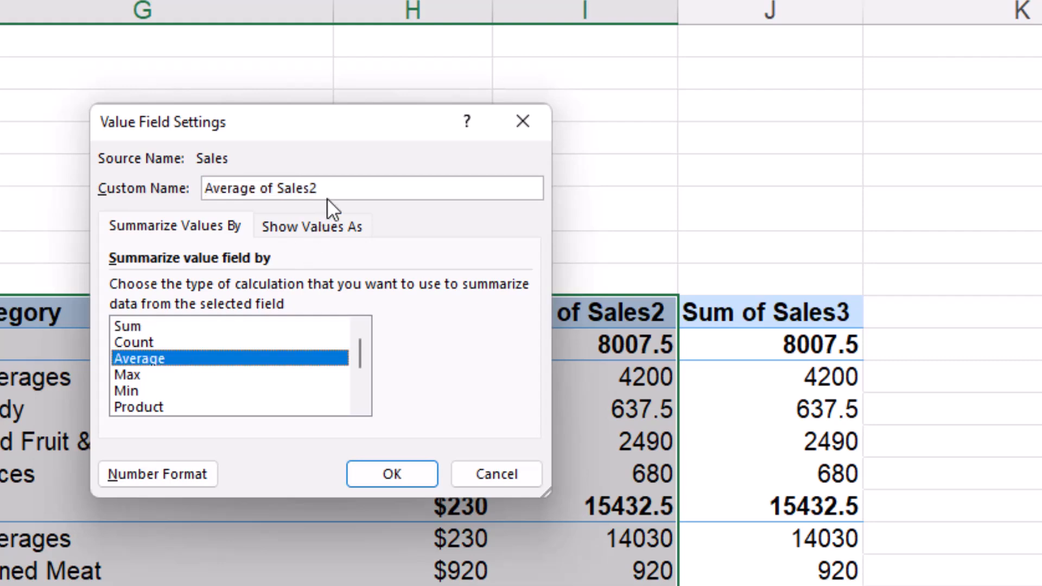
pyautogui.click(339, 188)
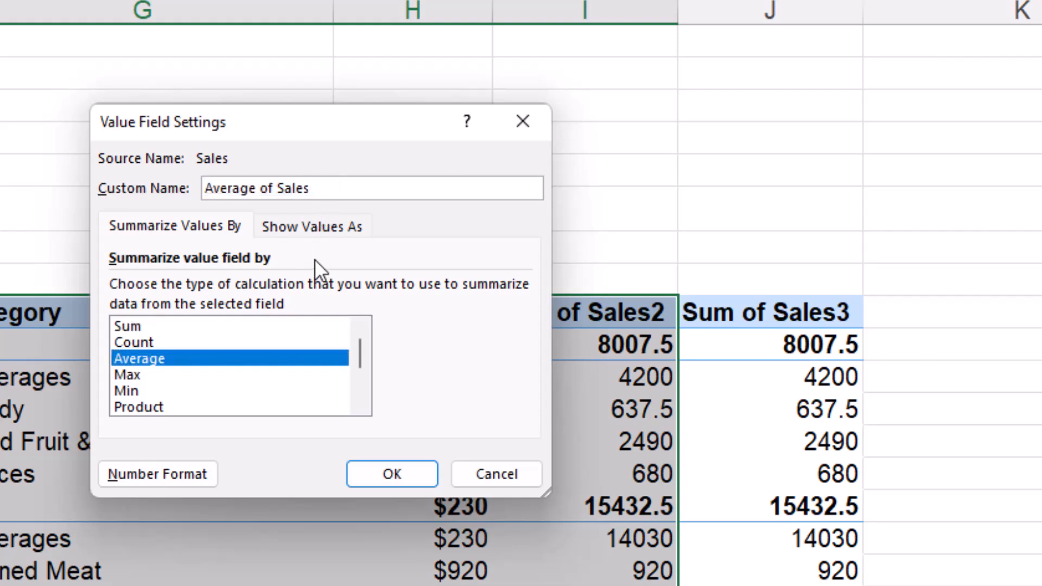
# Step: Format the Average of Sales value field as Currency with 0 decimal places and apply the field settings
pyautogui.click(174, 469)
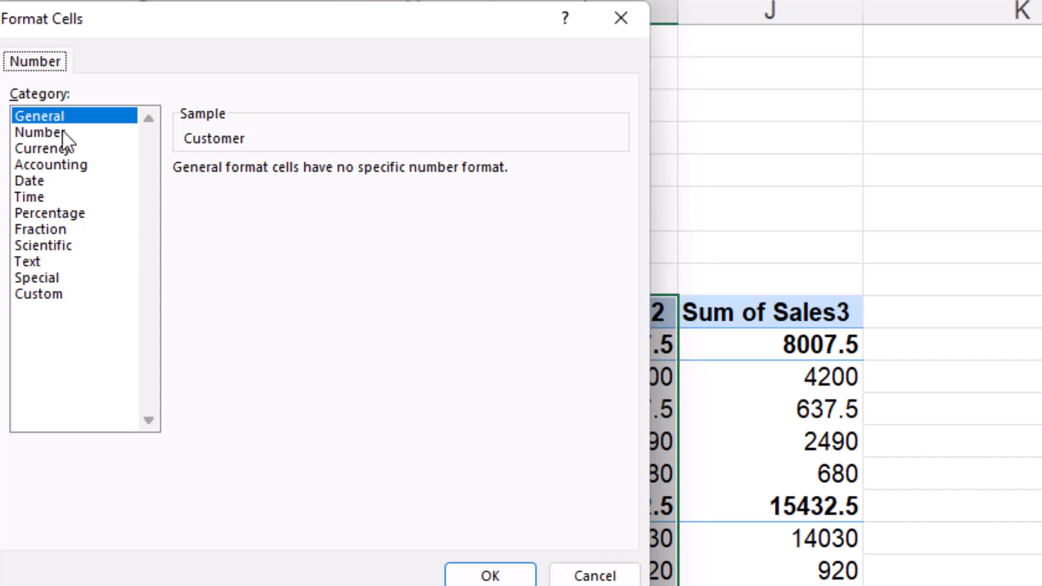
pyautogui.click(61, 148)
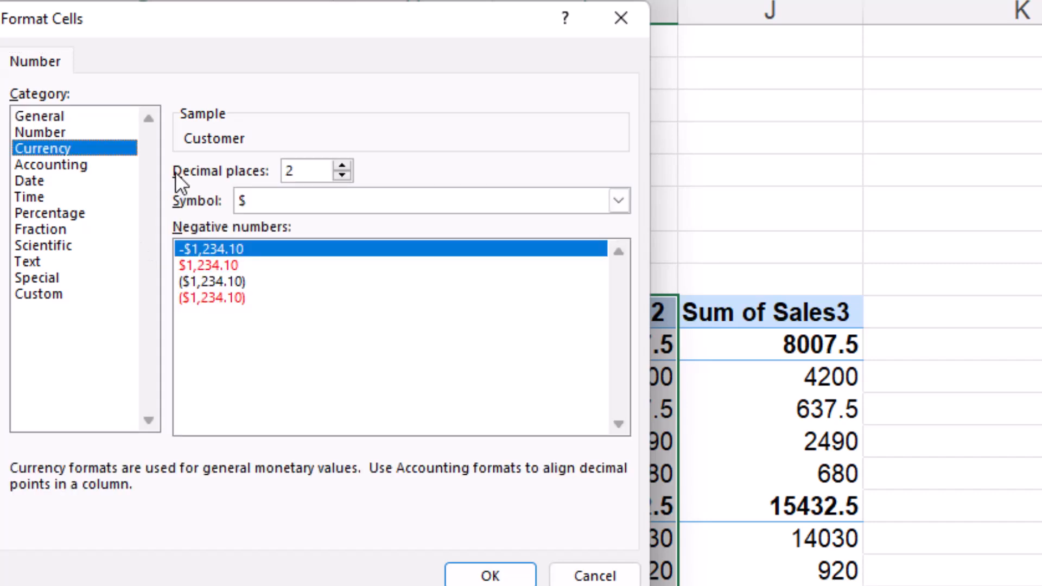
pyautogui.doubleClick(345, 177)
pyautogui.click(491, 575)
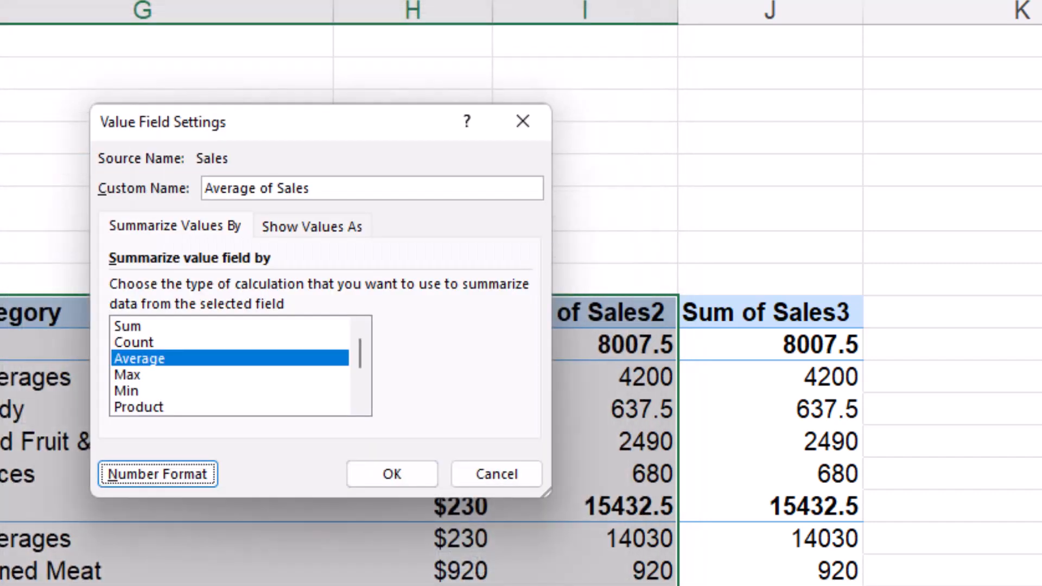
pyautogui.click(410, 478)
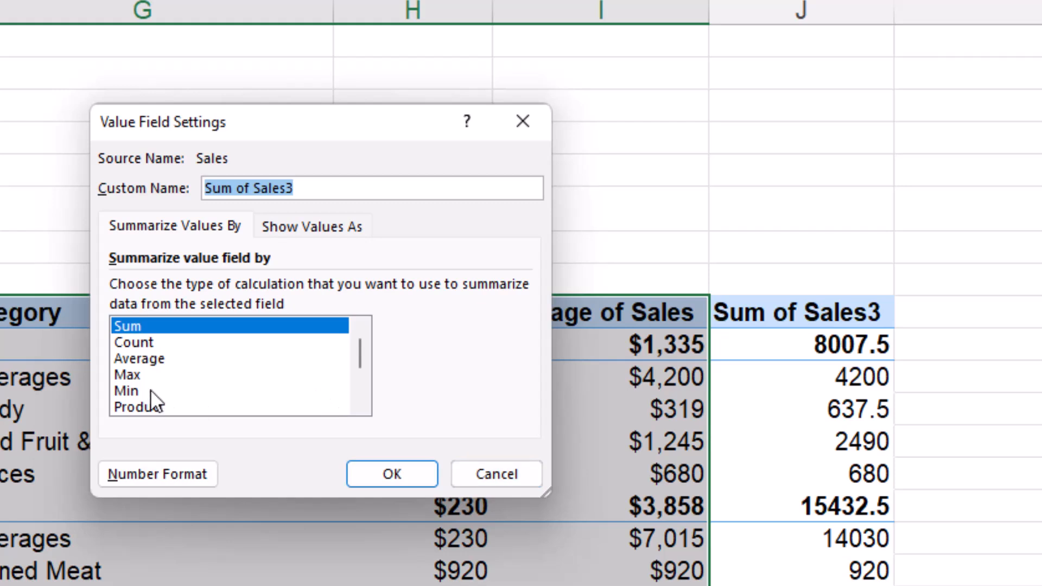
# Step: Summarize the Sum of Sales3 value field by Max, name it "Max of Sales" and apply the settings
pyautogui.click(145, 376)
pyautogui.click(293, 182)
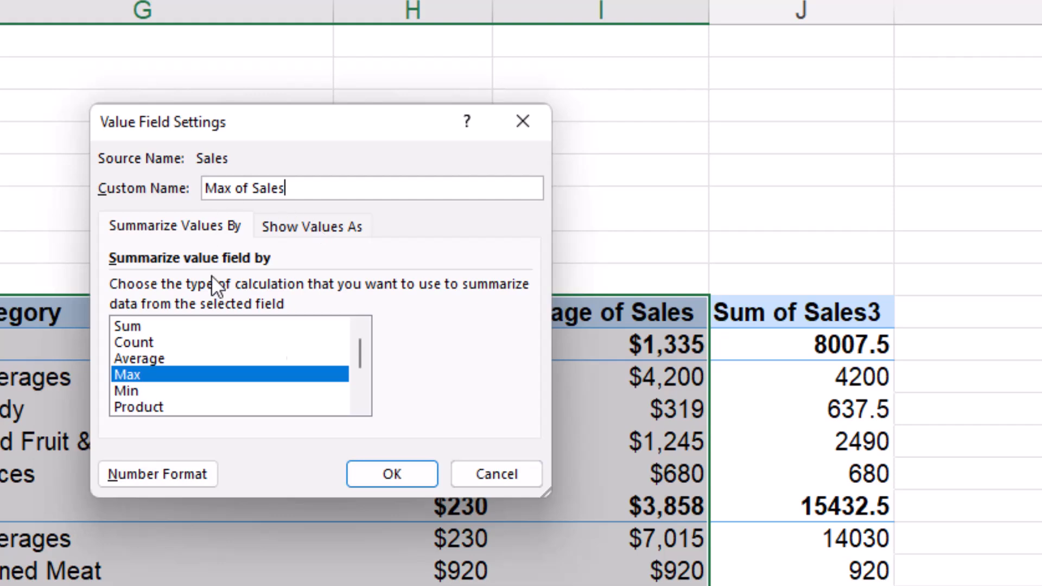
pyautogui.click(383, 469)
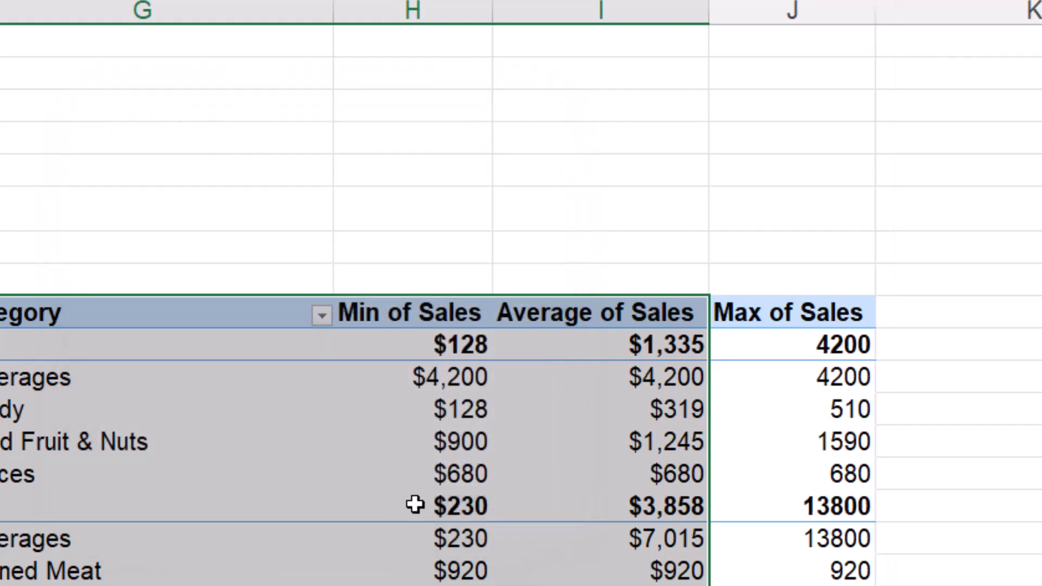
# Step: Examine the minimum, average and maximum sales of Brightdog's categories in the second pivot table alongside the first pivot table
pyautogui.click(436, 374)
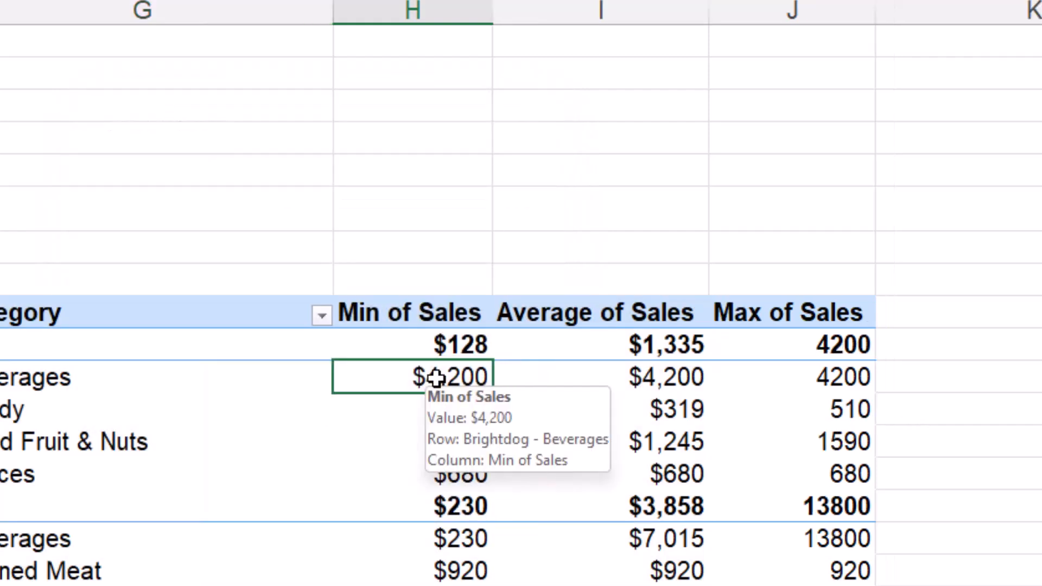
pyautogui.click(700, 377)
pyautogui.click(783, 389)
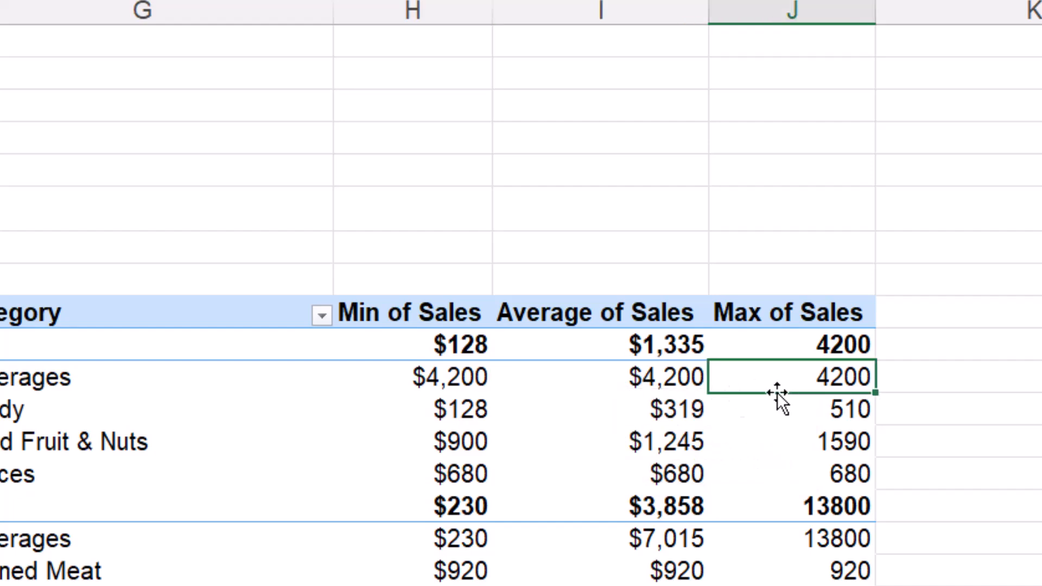
pyautogui.click(473, 414)
pyautogui.click(434, 377)
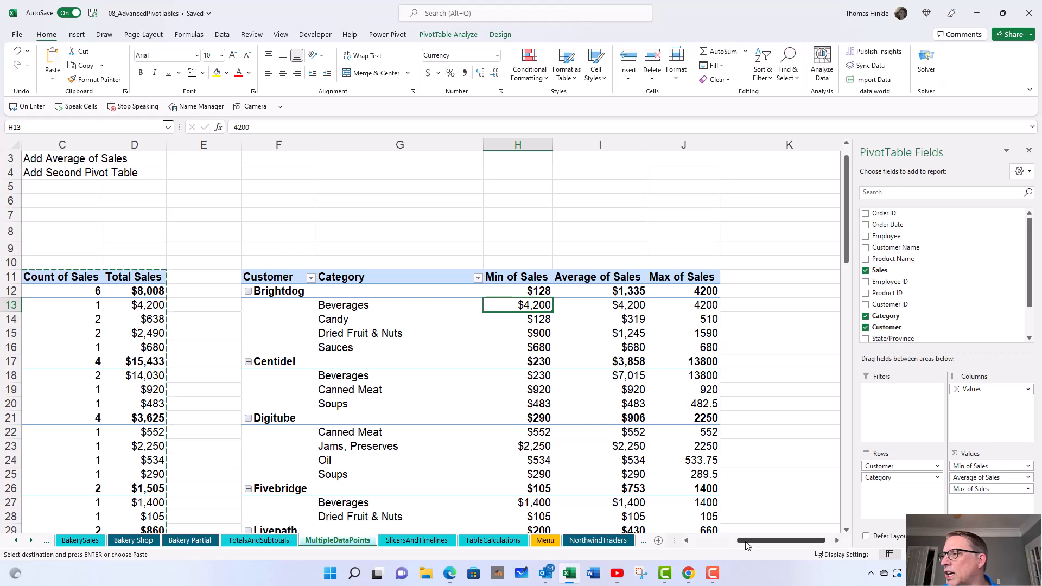
pyautogui.moveTo(764, 573); pyautogui.dragTo(717, 546)
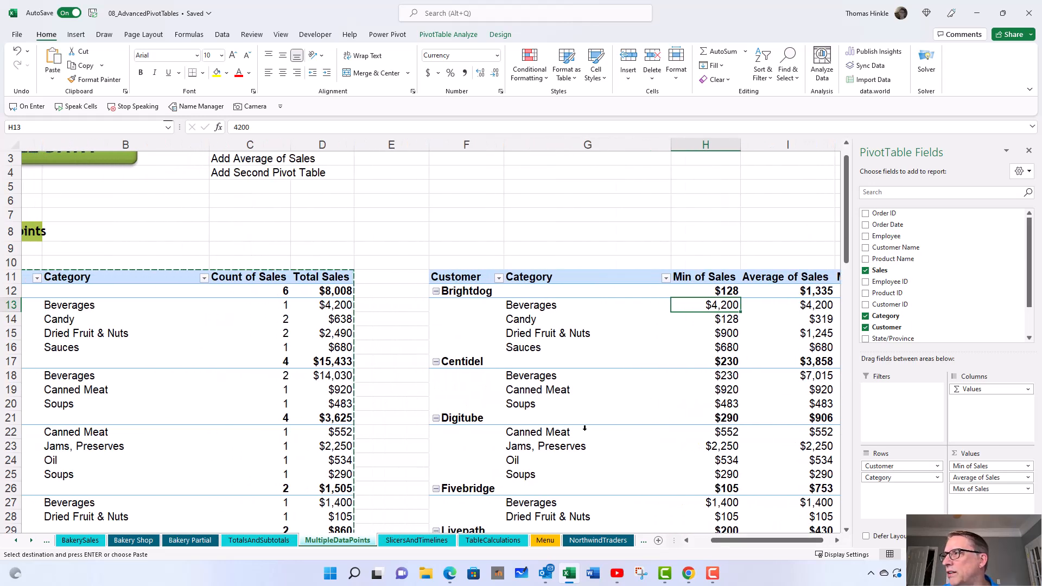
pyautogui.hscroll(1, 581, 427)
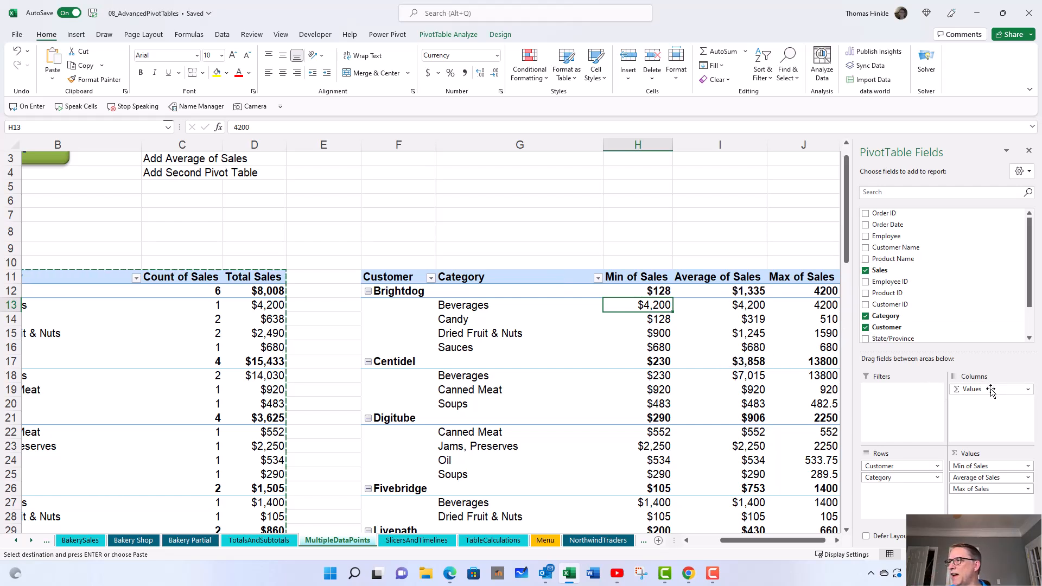
# Step: Move the Values item of the second pivot table from Columns to Rows below Category, and select Brightdog's three Beverages value labels
pyautogui.click(847, 530)
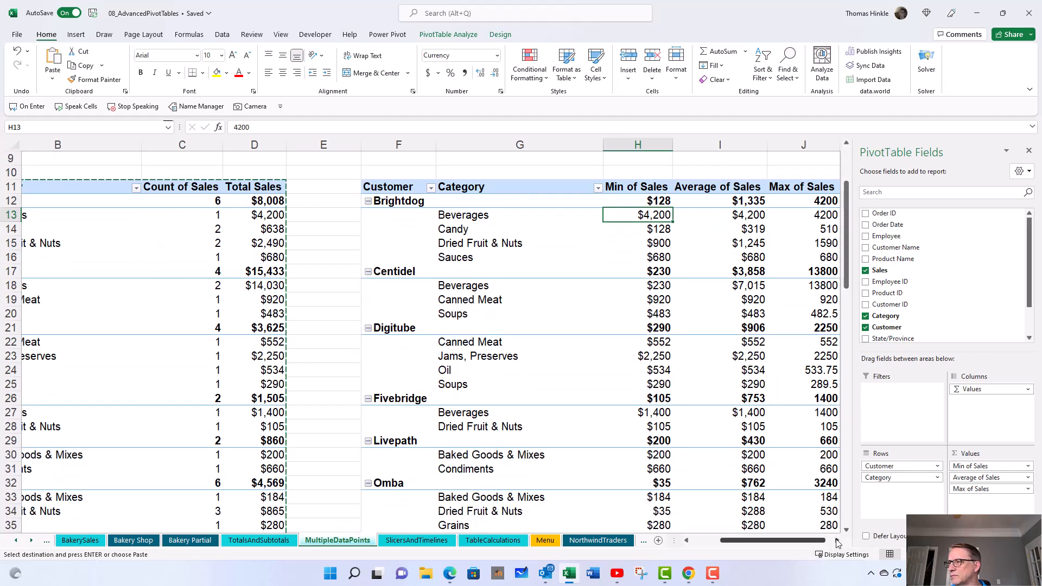
pyautogui.click(837, 541)
pyautogui.click(837, 541)
pyautogui.click(837, 541)
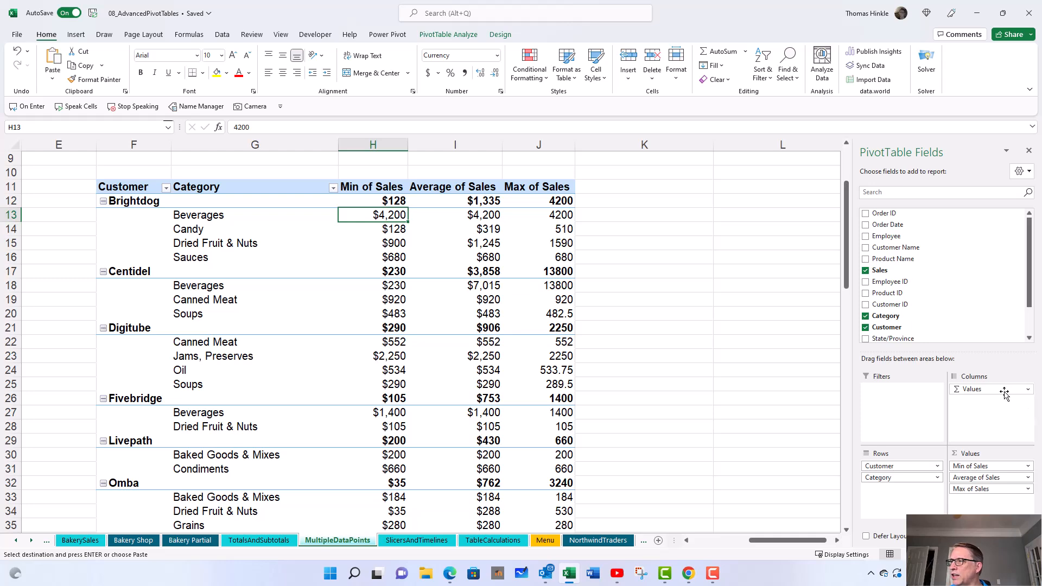
pyautogui.moveTo(1004, 394); pyautogui.dragTo(899, 491)
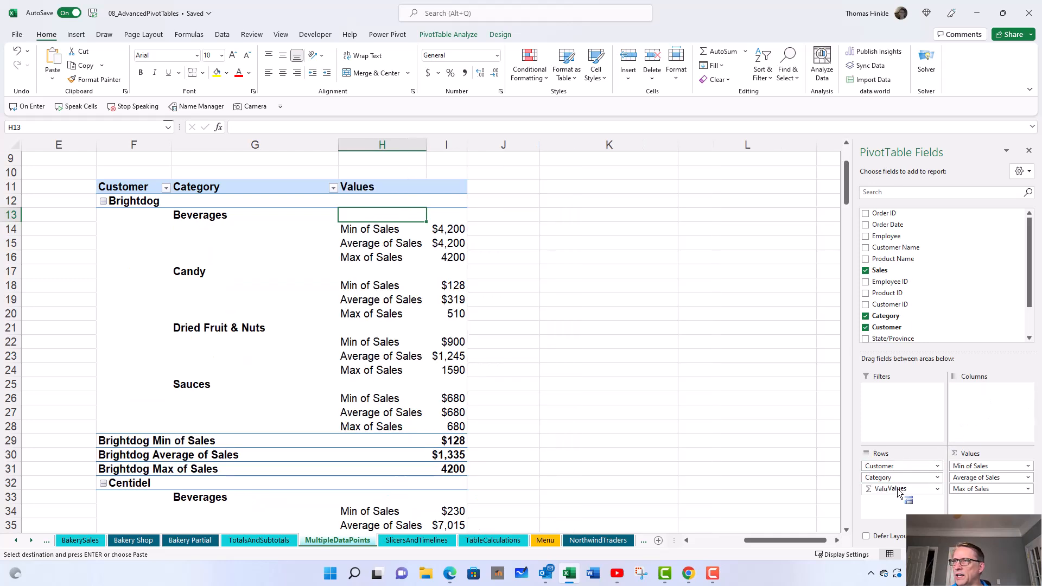
pyautogui.click(365, 225)
pyautogui.moveTo(365, 229); pyautogui.dragTo(363, 255)
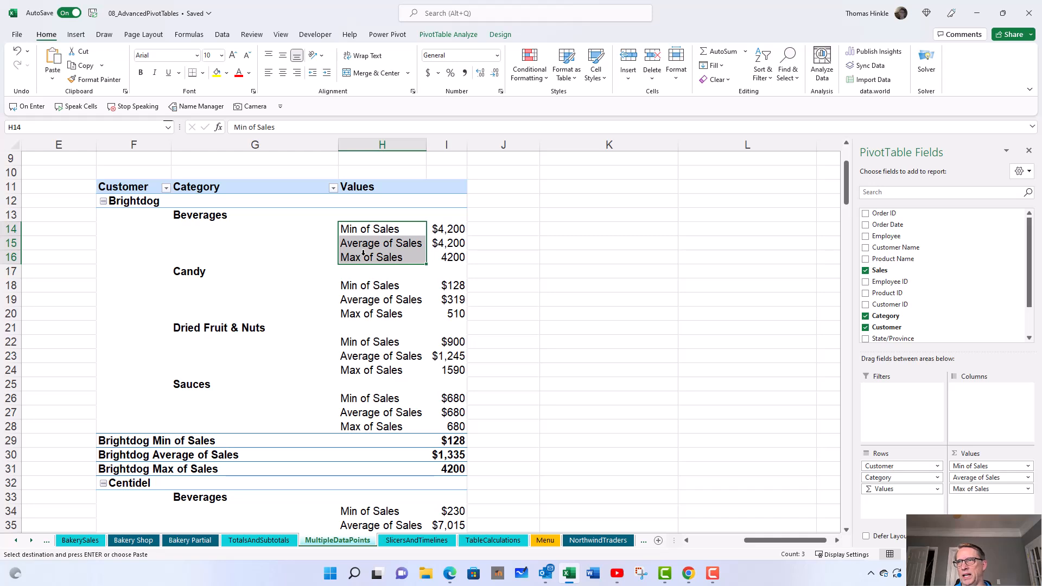
# Step: Turn off the subtotals in the second pivot table
pyautogui.click(227, 215)
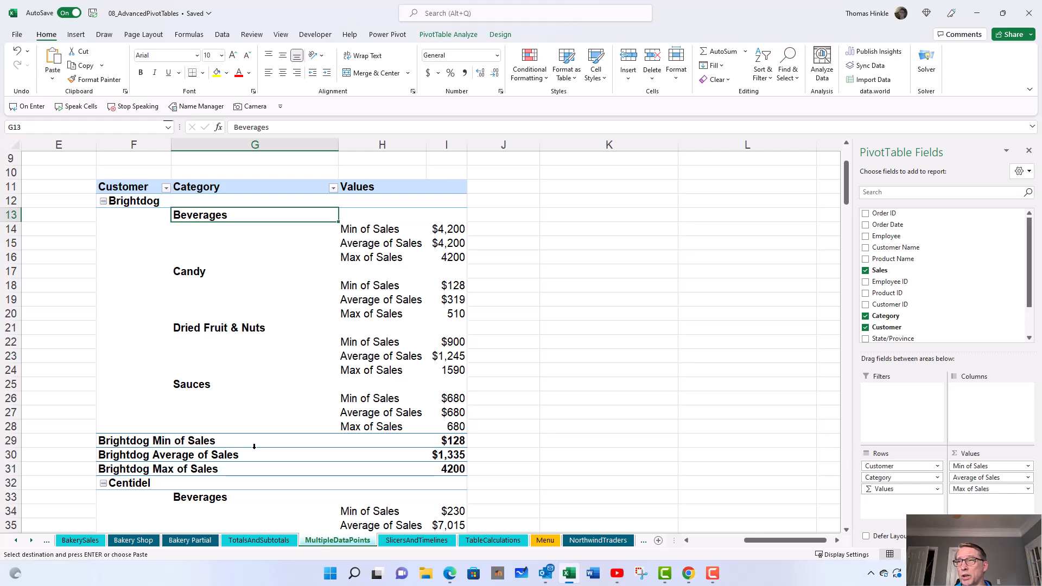
pyautogui.click(449, 34)
pyautogui.click(501, 35)
pyautogui.click(25, 62)
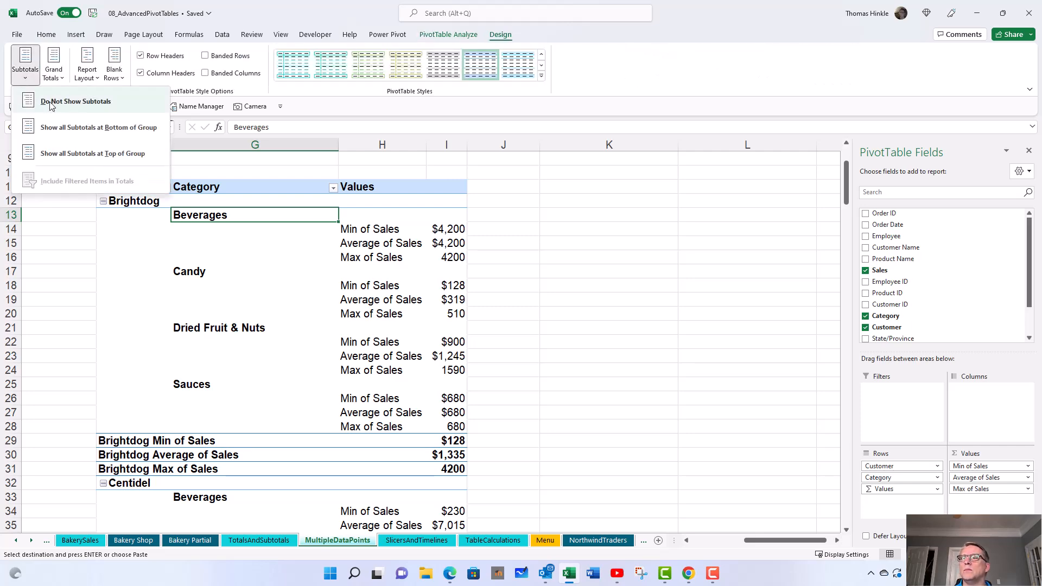
pyautogui.click(65, 101)
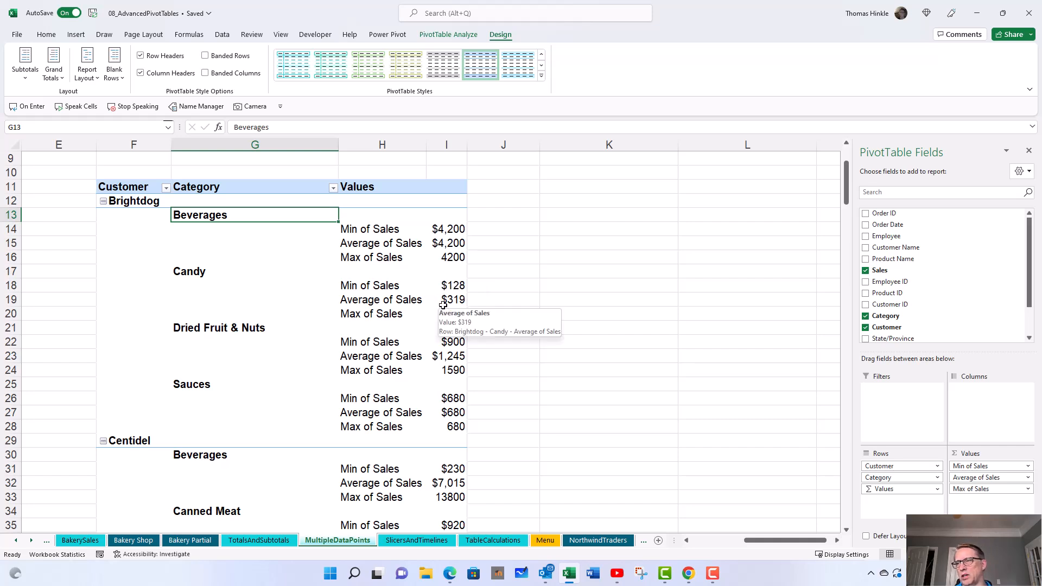
# Step: View both pivot tables side by side at a smaller zoom to compare their layouts
pyautogui.click(687, 541)
pyautogui.click(687, 542)
pyautogui.click(687, 541)
pyautogui.click(687, 541)
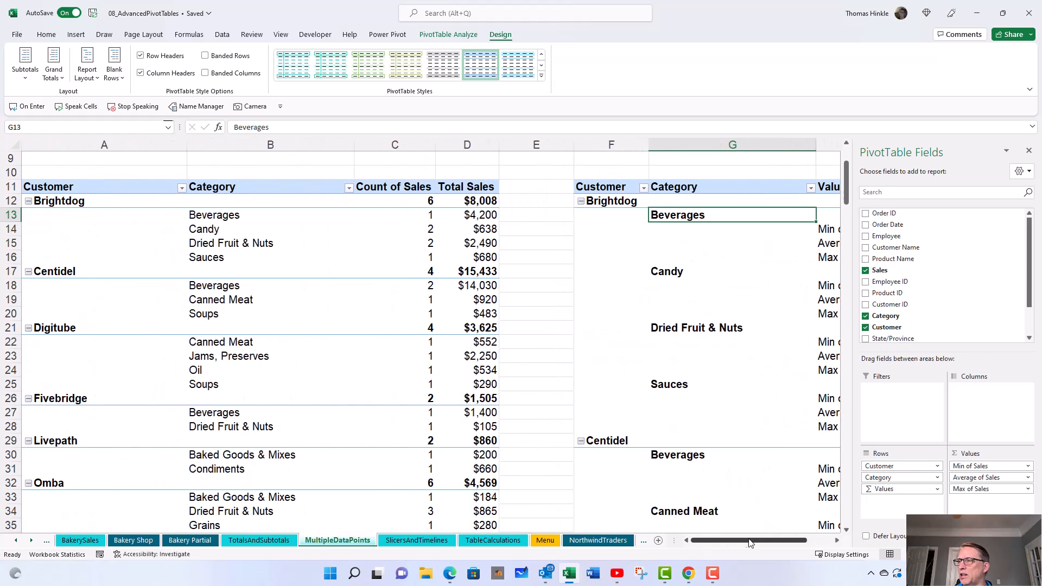
pyautogui.click(836, 541)
pyautogui.click(836, 541)
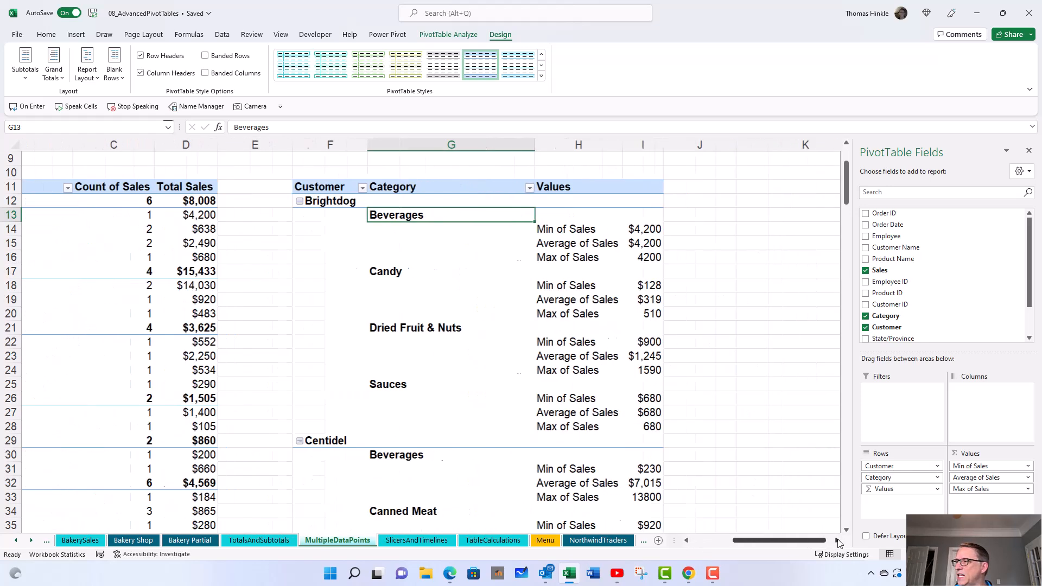
pyautogui.click(943, 555)
pyautogui.click(942, 554)
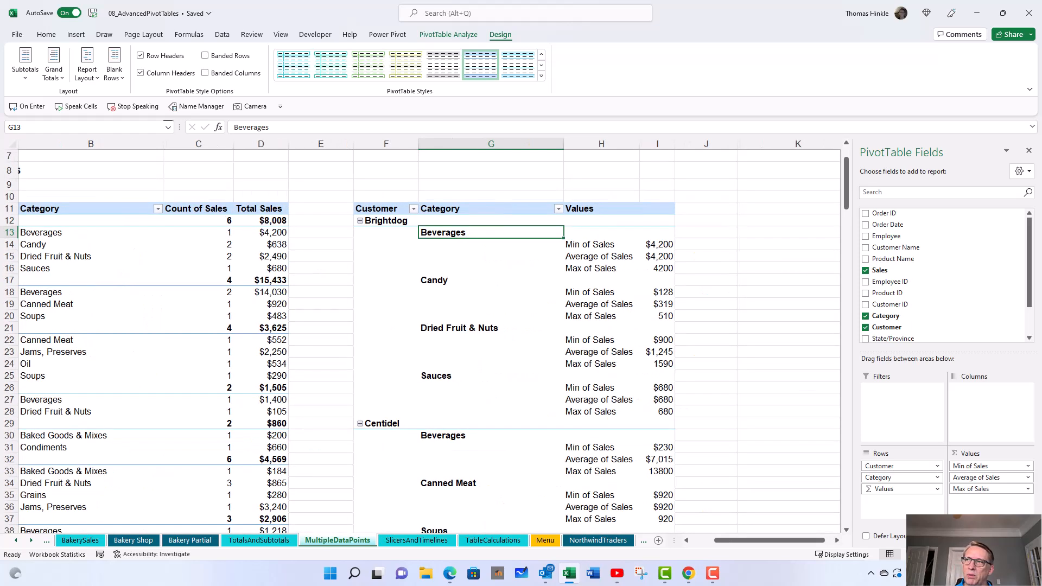
pyautogui.click(942, 555)
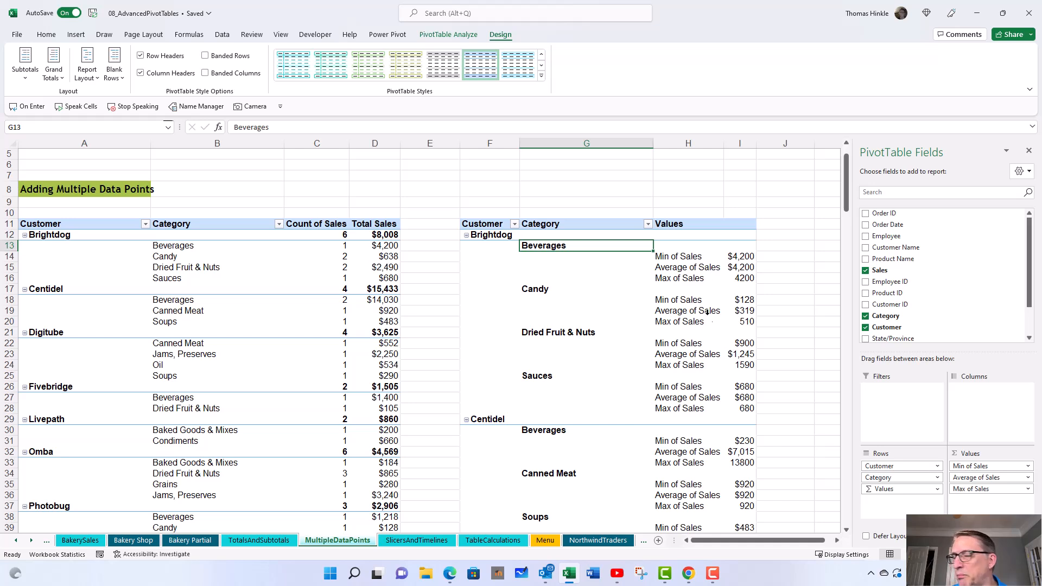
# Step: Collapse the Brightdog, Centidel, Digitube, Fivebridge and Livepath customer groups in the second pivot table
pyautogui.doubleClick(495, 236)
pyautogui.click(485, 278)
pyautogui.doubleClick(484, 278)
pyautogui.doubleClick(485, 322)
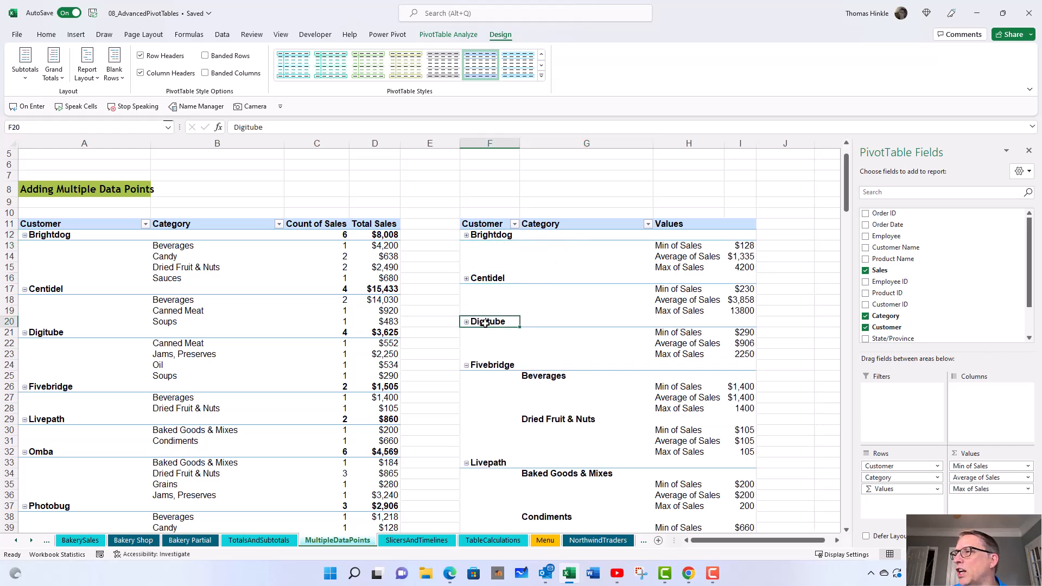
pyautogui.doubleClick(488, 365)
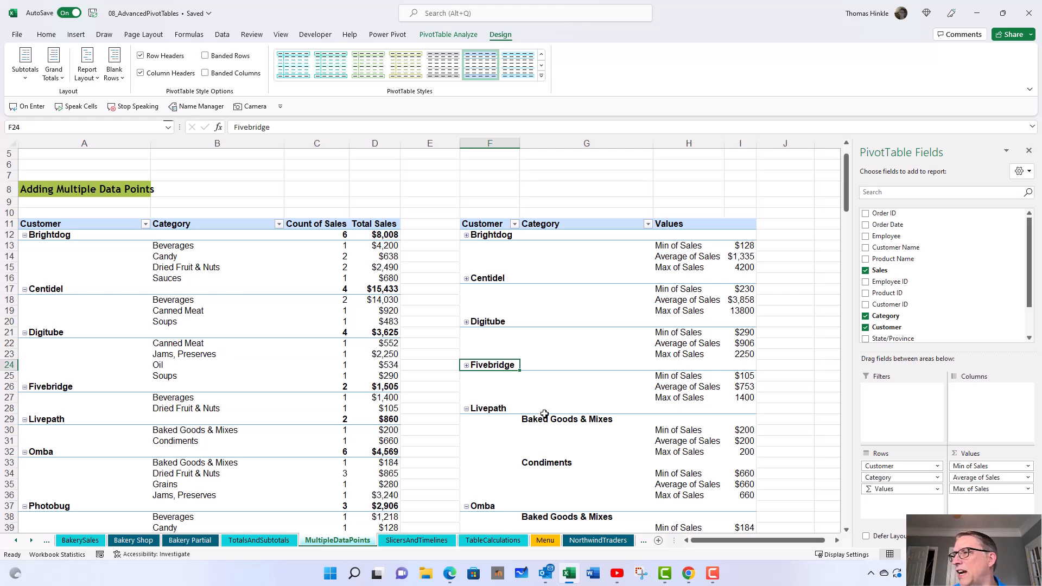
pyautogui.click(502, 409)
pyautogui.doubleClick(502, 409)
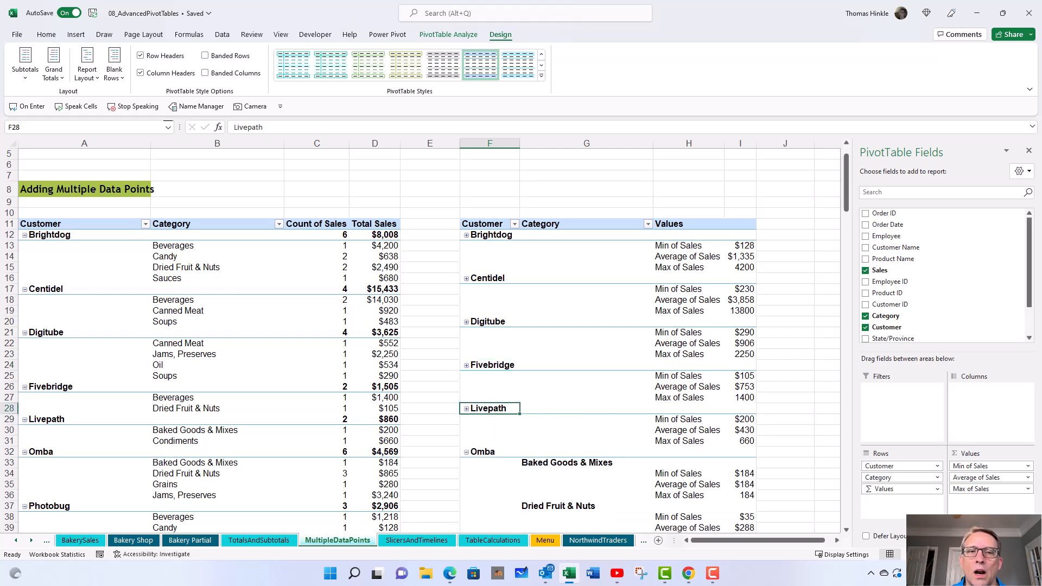